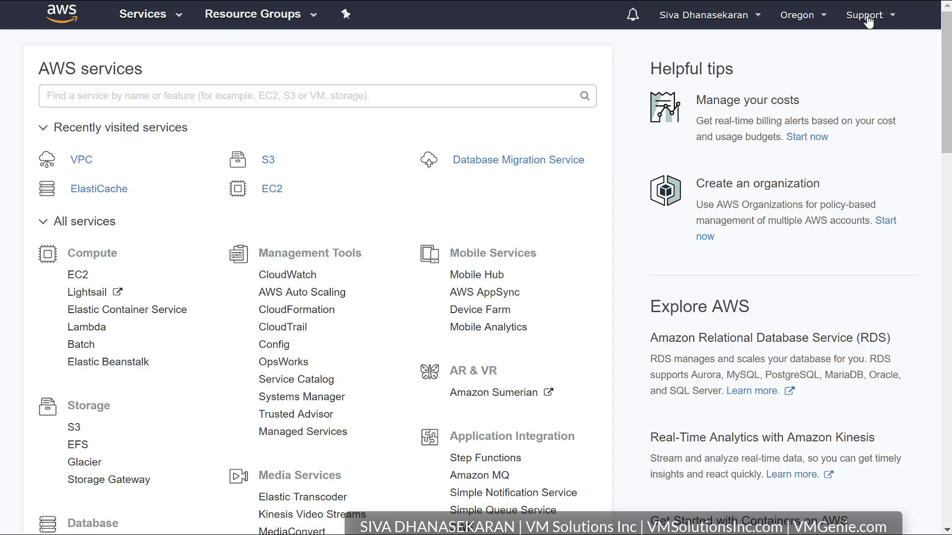
Open the VPC service in the Oregon region and view the list of existing VPCs
{"action": "left_click", "coordinate": [822, 19]}
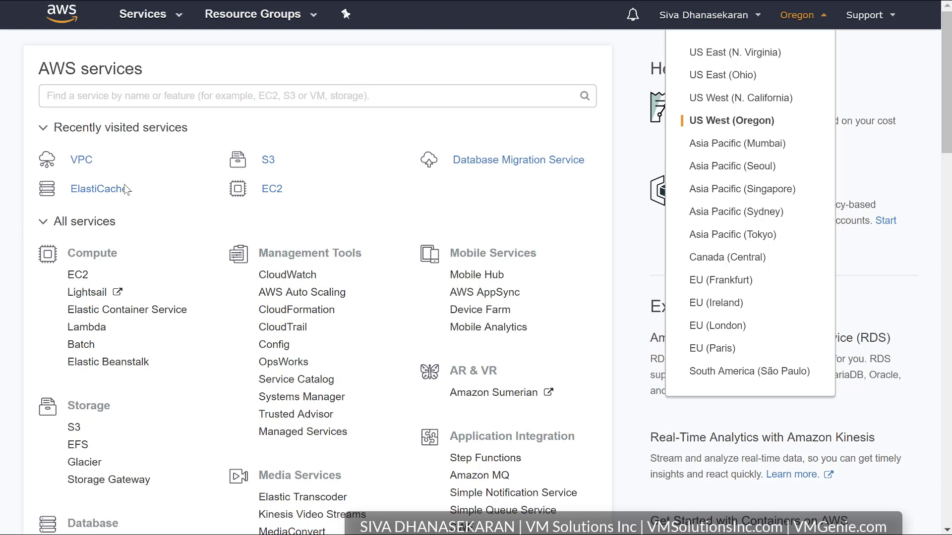
{"action": "left_click", "coordinate": [79, 163]}
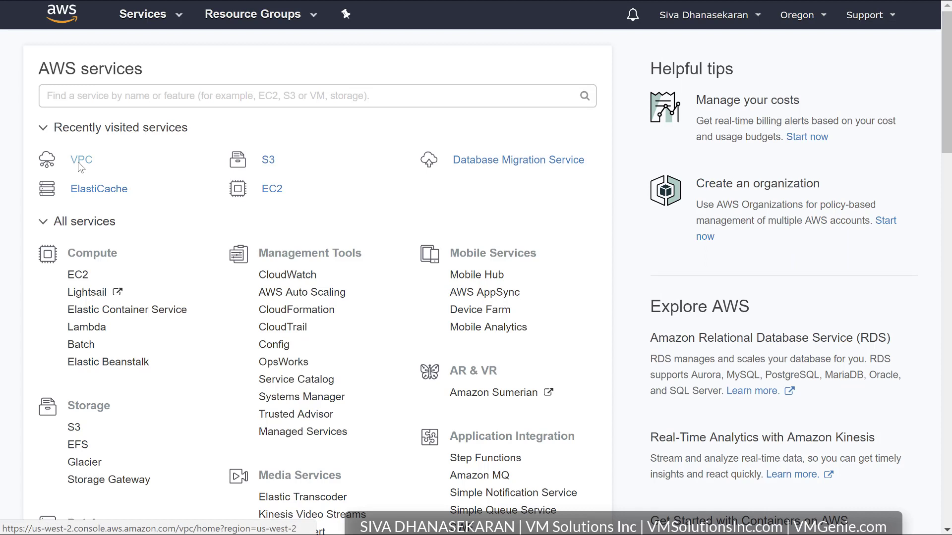
{"action": "left_click", "coordinate": [81, 166]}
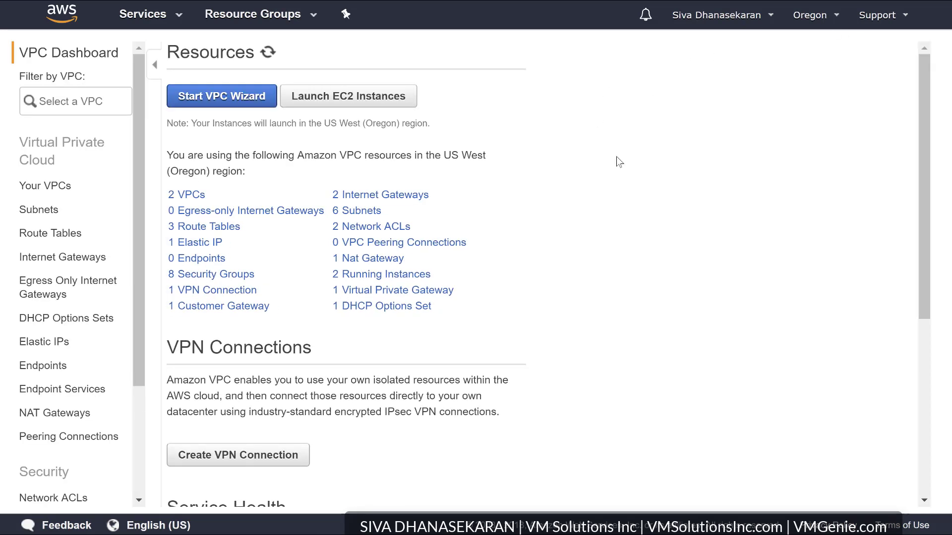
{"action": "left_click", "coordinate": [179, 198]}
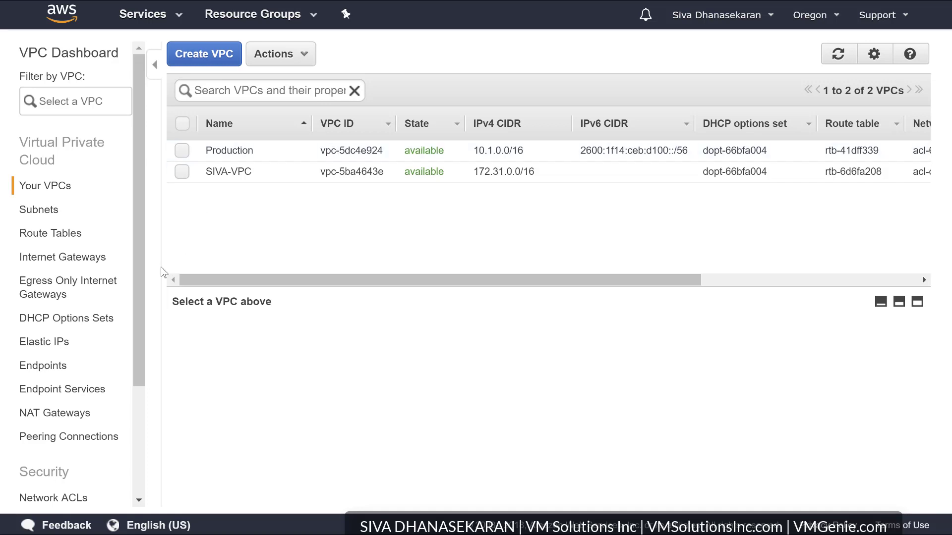
Start creating a new VPC peering connection and give it the name tag VMSLN-Peer
{"action": "mouse_move", "coordinate": [145, 342]}
{"action": "left_mouse_down"}
{"action": "mouse_move", "coordinate": [155, 448]}
{"action": "mouse_move", "coordinate": [155, 336]}
{"action": "left_mouse_up"}
{"action": "left_click", "coordinate": [91, 436]}
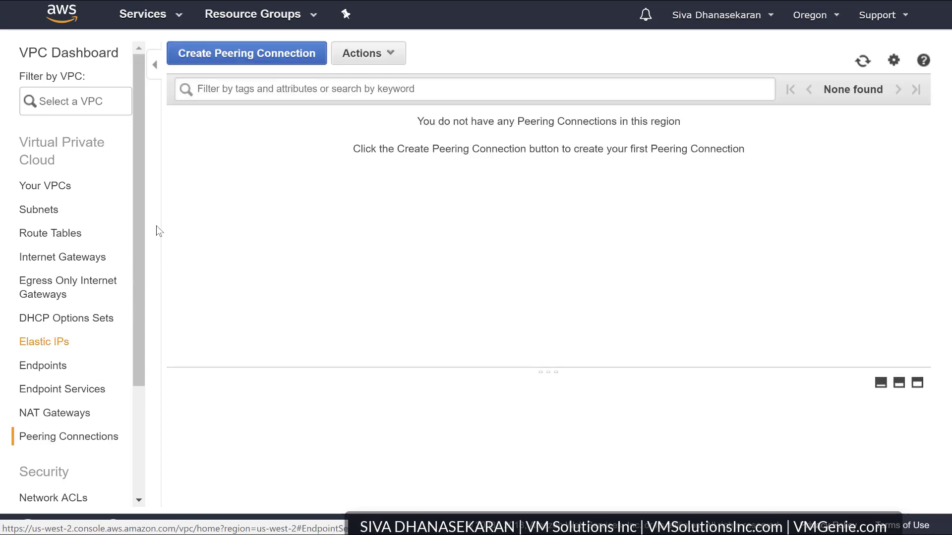
{"action": "left_click", "coordinate": [251, 55]}
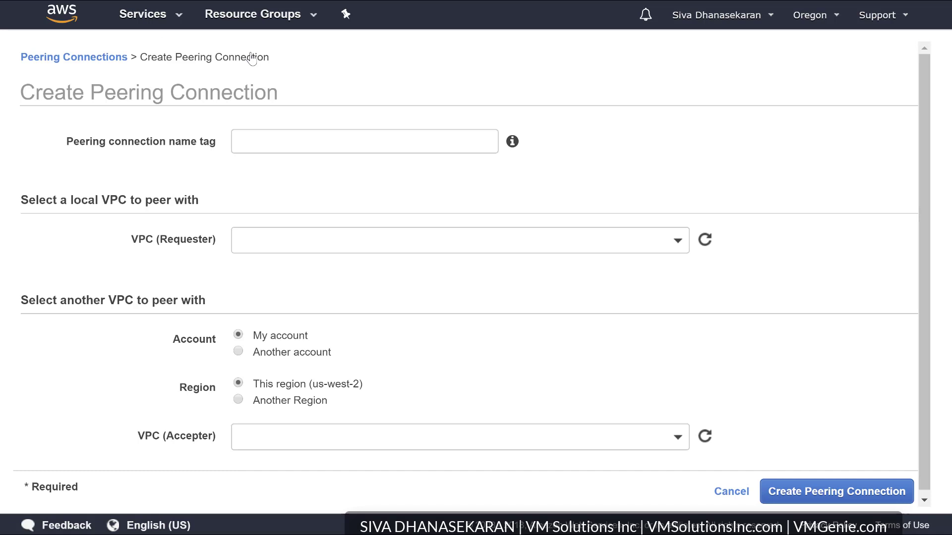
{"action": "left_click", "coordinate": [350, 146]}
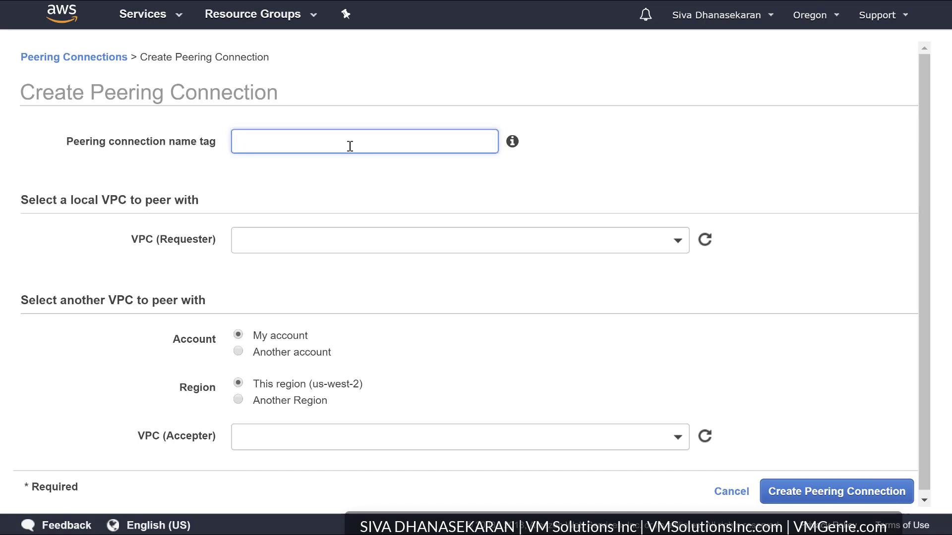
{"action": "type", "text": "VMSLN-Peer"}
{"action": "left_click_drag", "start_coordinate": [915, 201], "coordinate": [924, 274]}
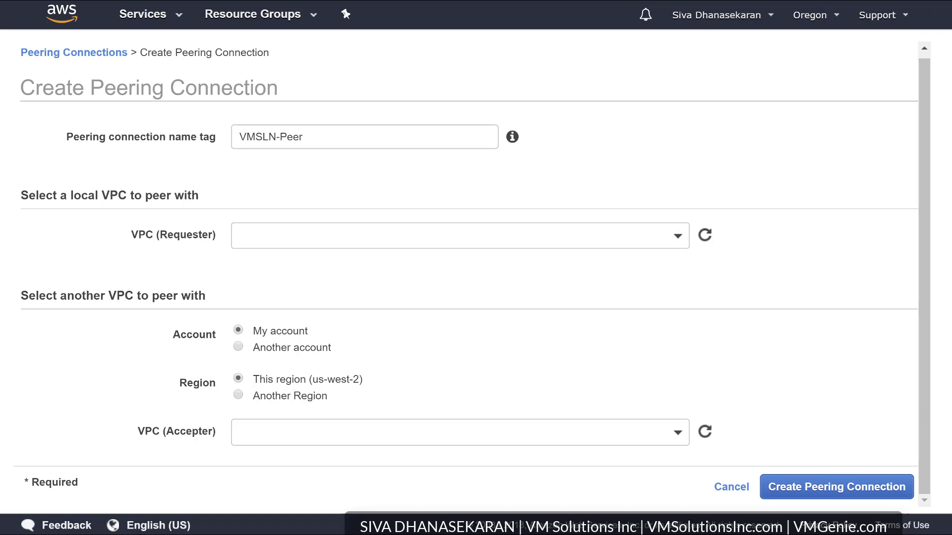
Select the Production VPC, vpc-5dc4e924, as the requester for the peering connection
{"action": "left_click", "coordinate": [677, 239]}
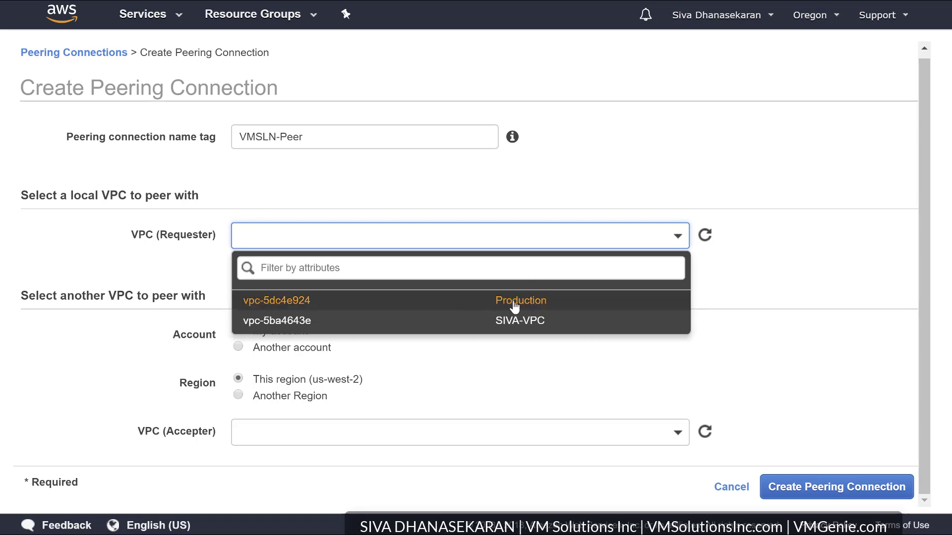
{"action": "left_click", "coordinate": [474, 308]}
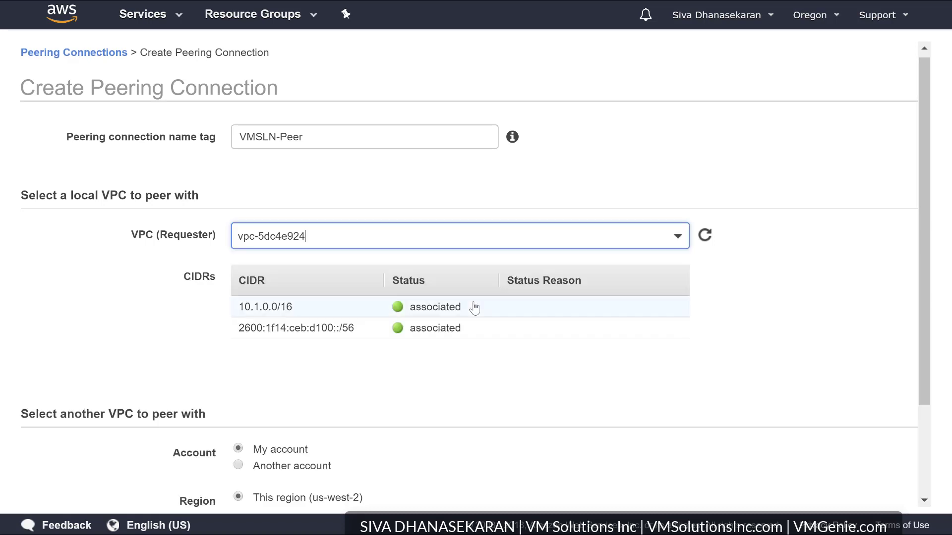
{"action": "scroll", "coordinate": [611, 350], "scroll_direction": "down", "scroll_amount": 3}
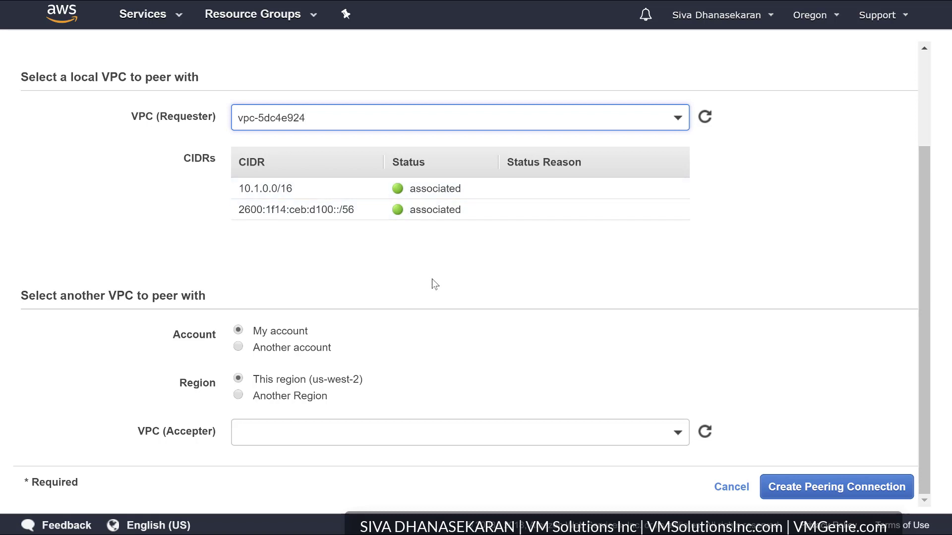
{"action": "left_click", "coordinate": [258, 359]}
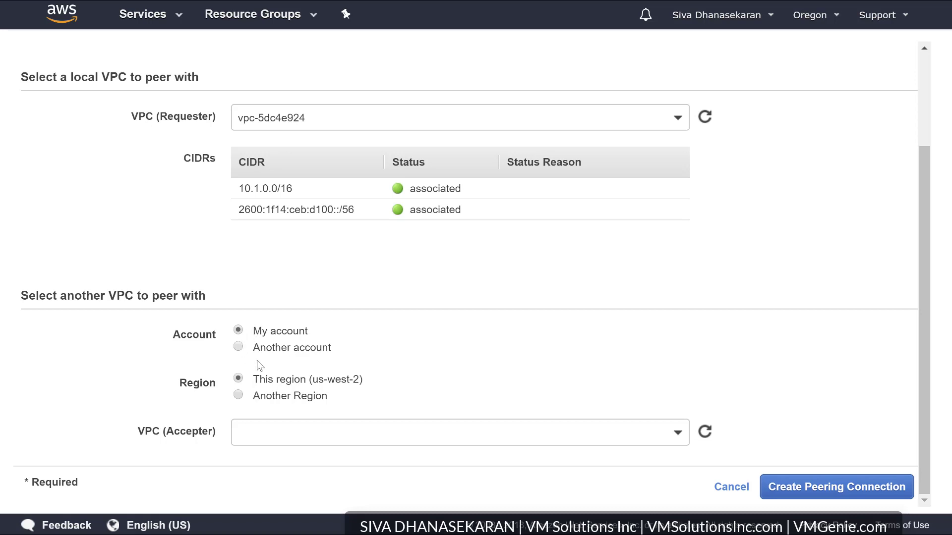
{"action": "left_click", "coordinate": [239, 346]}
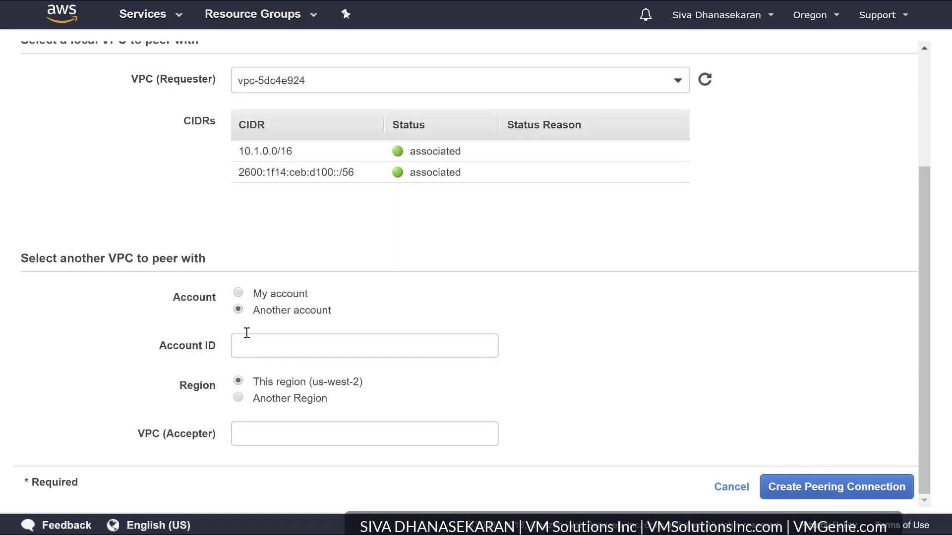
{"action": "left_click", "coordinate": [237, 295]}
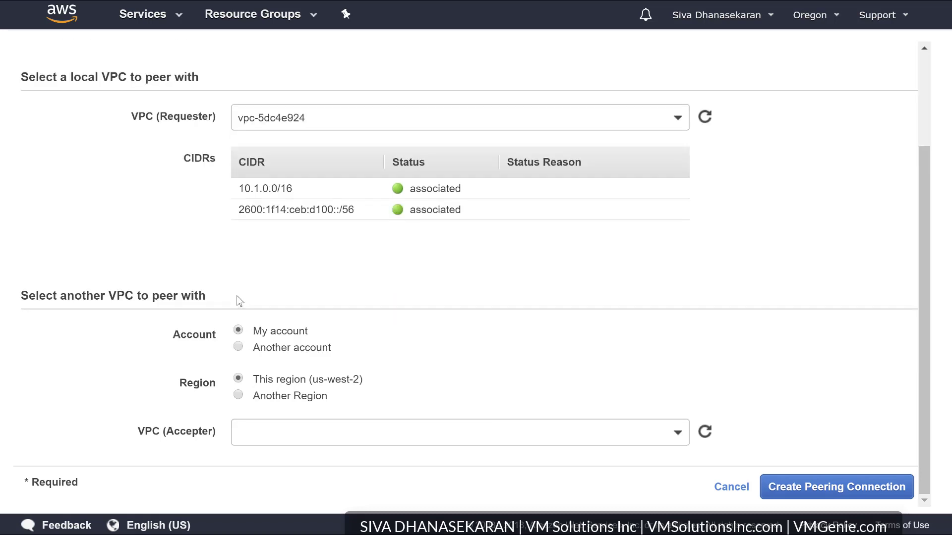
{"action": "left_click", "coordinate": [238, 395]}
{"action": "left_click", "coordinate": [487, 396]}
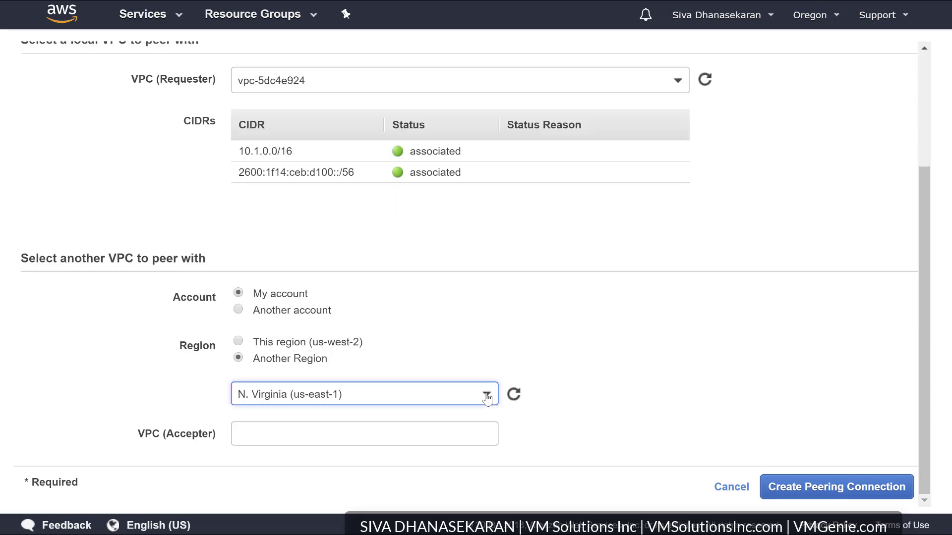
{"action": "left_click", "coordinate": [643, 364]}
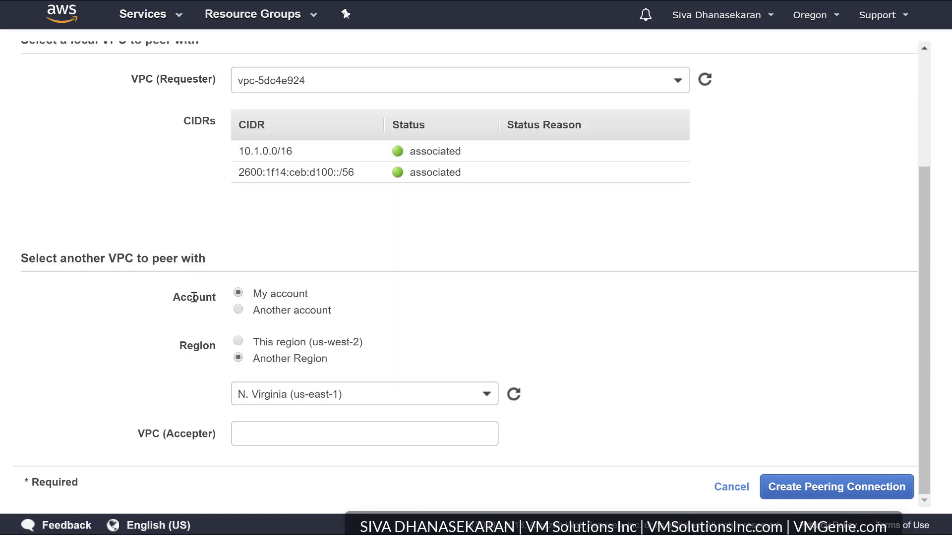
{"action": "left_click", "coordinate": [238, 342]}
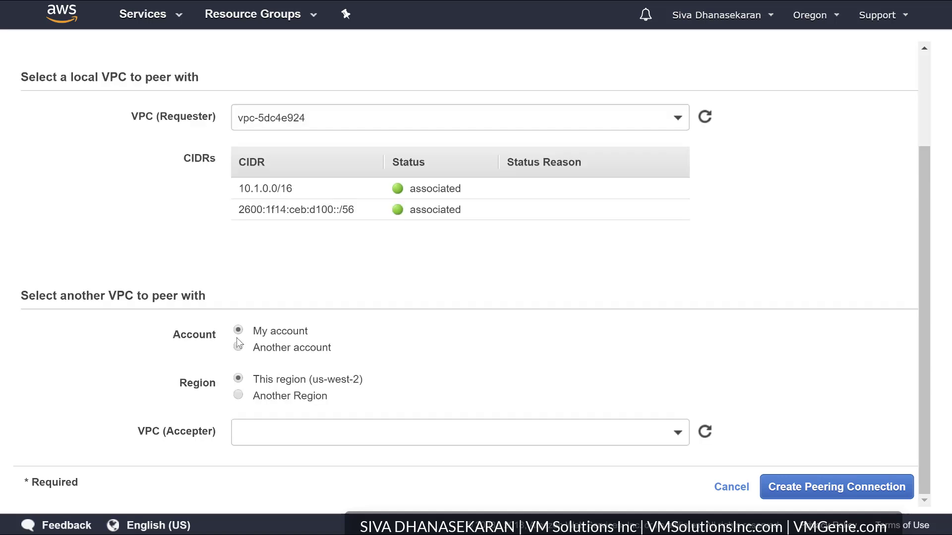
Select vpc-5ba4643e as the accepter VPC and submit the peering connection request
{"action": "left_click", "coordinate": [679, 437]}
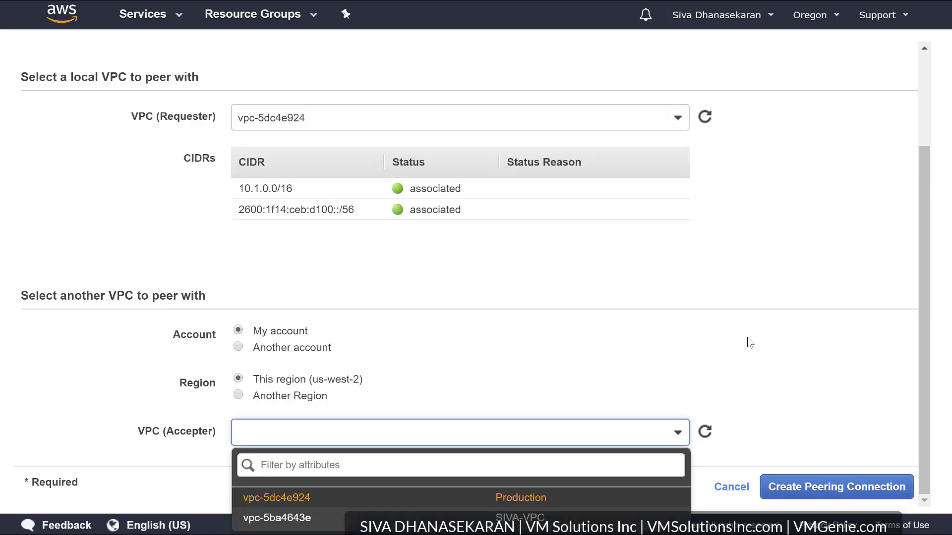
{"action": "key", "text": "Down"}
{"action": "key", "text": "Return"}
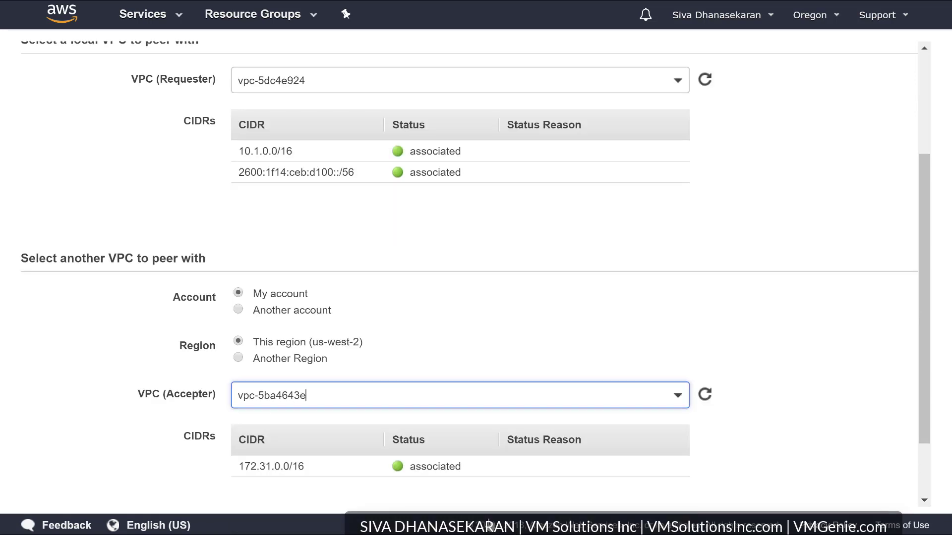
{"action": "scroll", "coordinate": [743, 388], "scroll_direction": "down", "scroll_amount": 2}
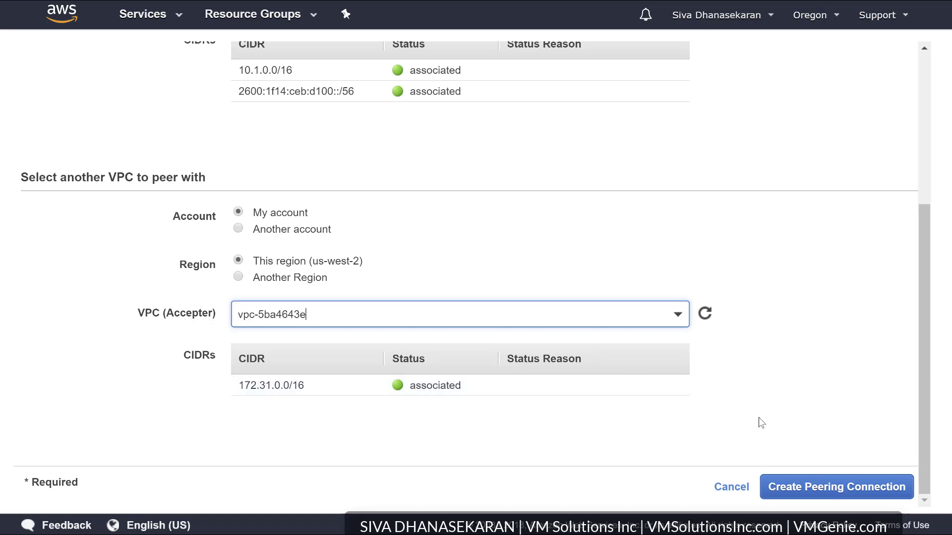
{"action": "left_click", "coordinate": [816, 485]}
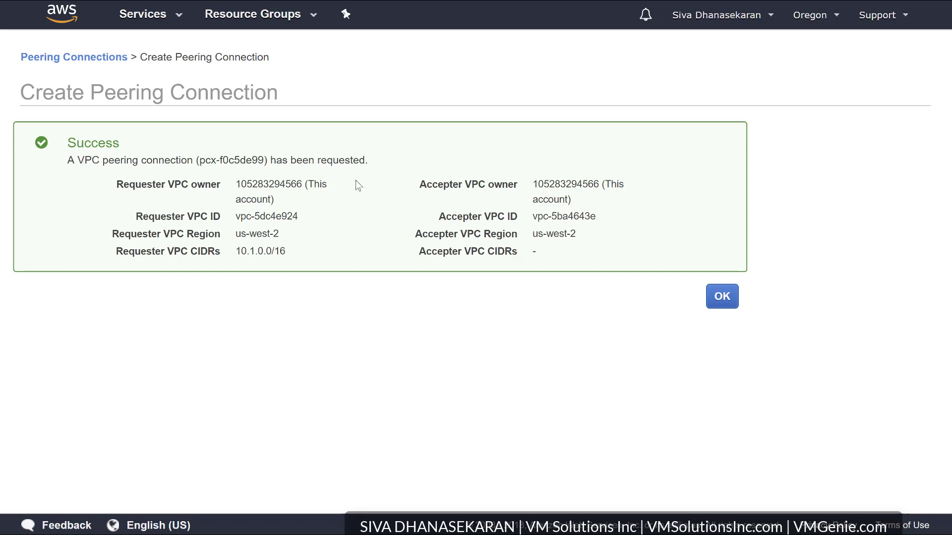
{"action": "left_click", "coordinate": [723, 297]}
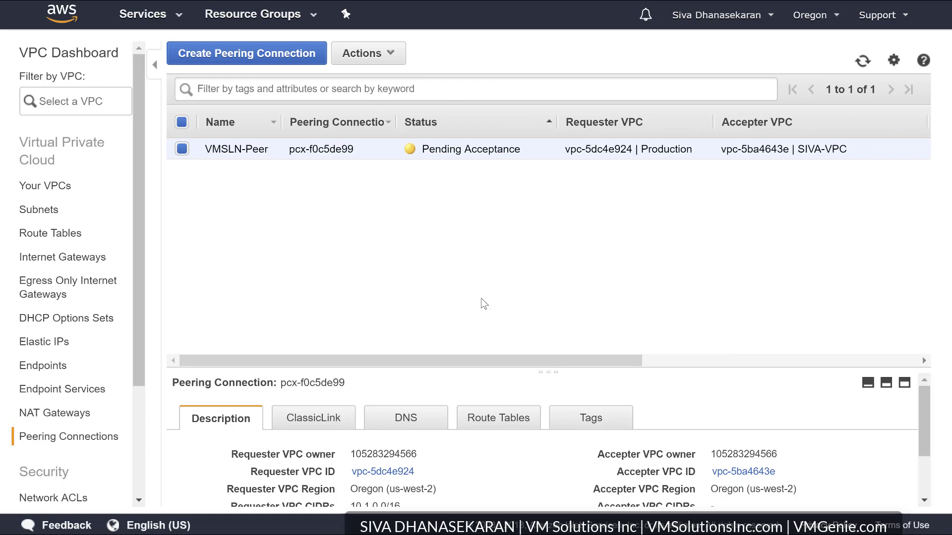
Examine the new peering connection's list columns and its ClassicLink, DNS, route table and tag details
{"action": "left_click_drag", "start_coordinate": [475, 364], "coordinate": [779, 338]}
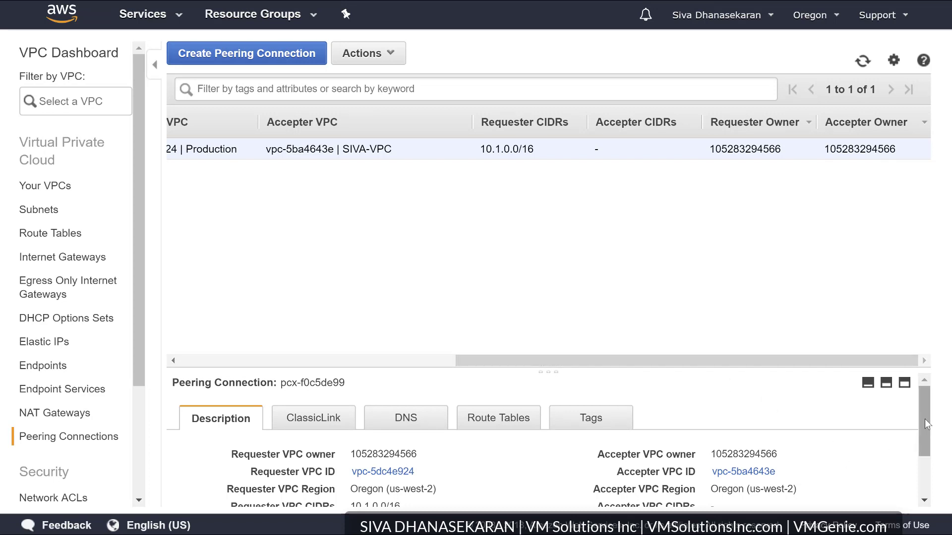
{"action": "mouse_move", "coordinate": [924, 421]}
{"action": "left_mouse_down"}
{"action": "mouse_move", "coordinate": [924, 483]}
{"action": "mouse_move", "coordinate": [924, 418]}
{"action": "left_mouse_up"}
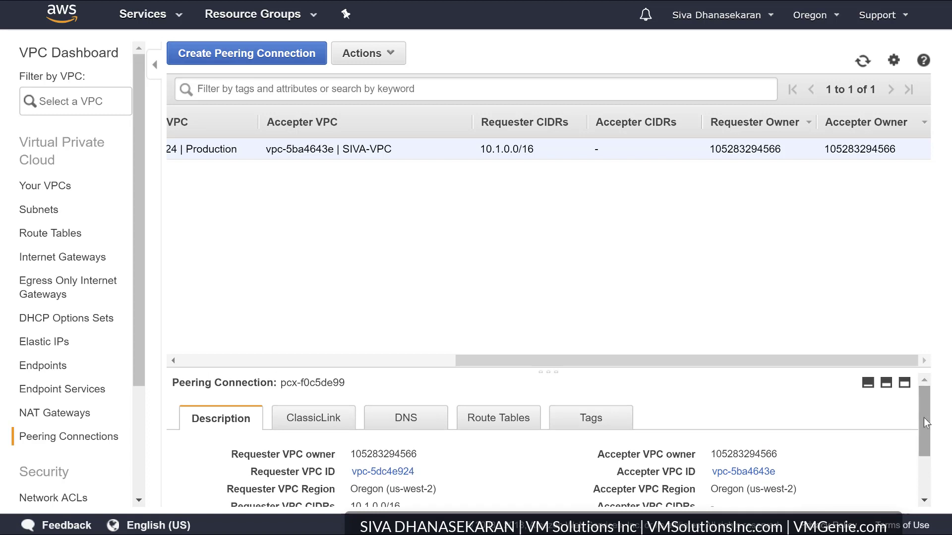
{"action": "left_click", "coordinate": [330, 419]}
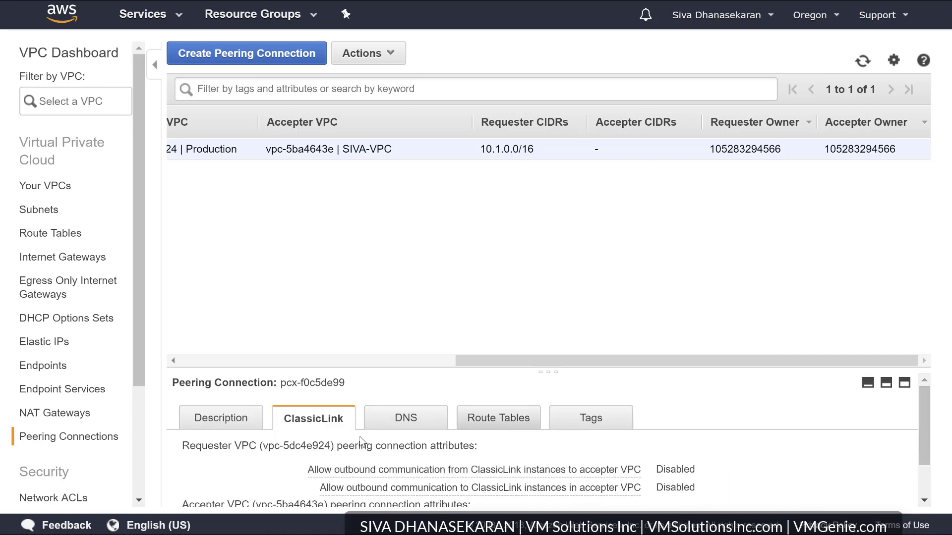
{"action": "left_click", "coordinate": [404, 428]}
{"action": "scroll", "coordinate": [498, 433], "scroll_direction": "down", "scroll_amount": 1}
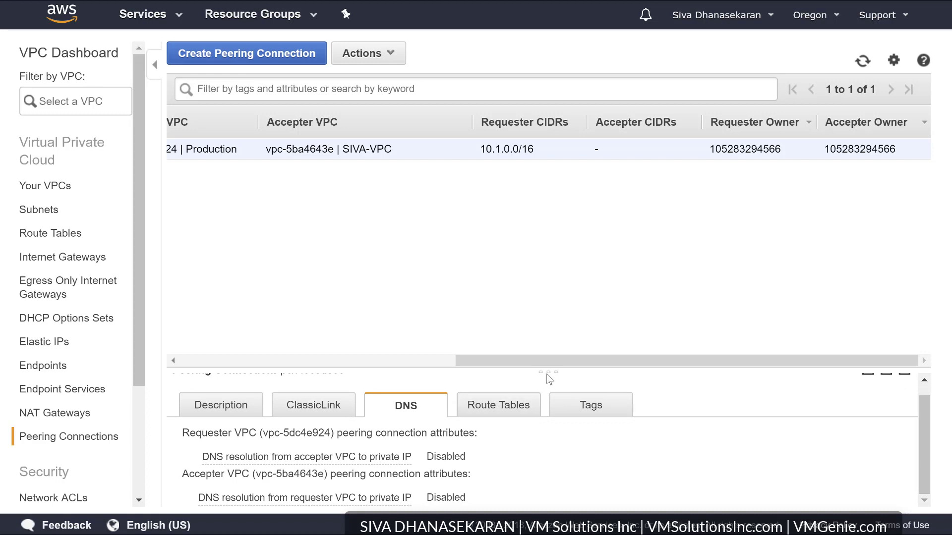
{"action": "left_click_drag", "start_coordinate": [546, 372], "coordinate": [520, 206]}
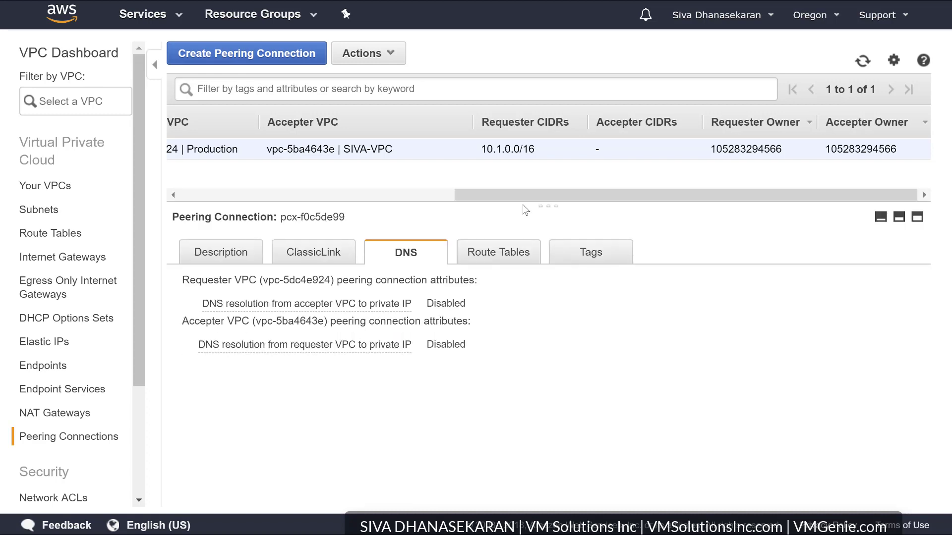
{"action": "left_click", "coordinate": [490, 259]}
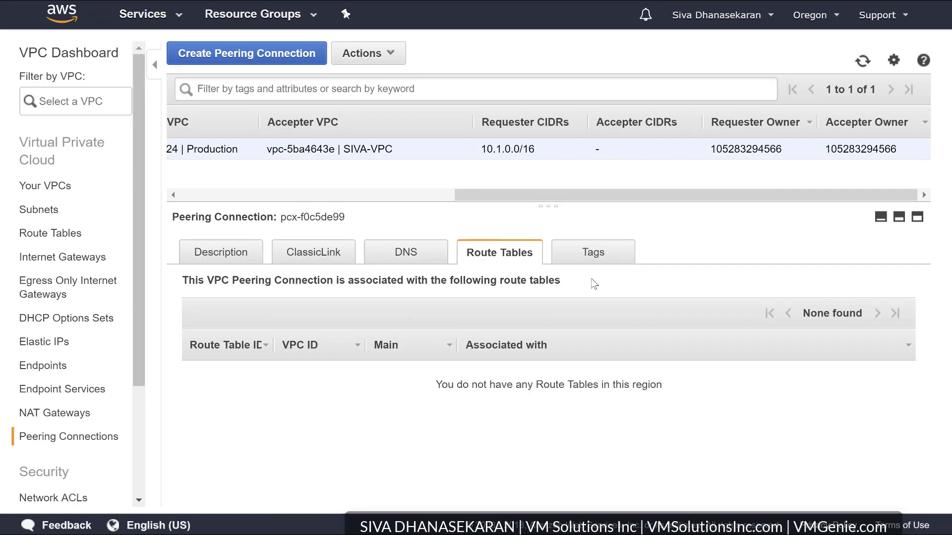
{"action": "left_click", "coordinate": [592, 254]}
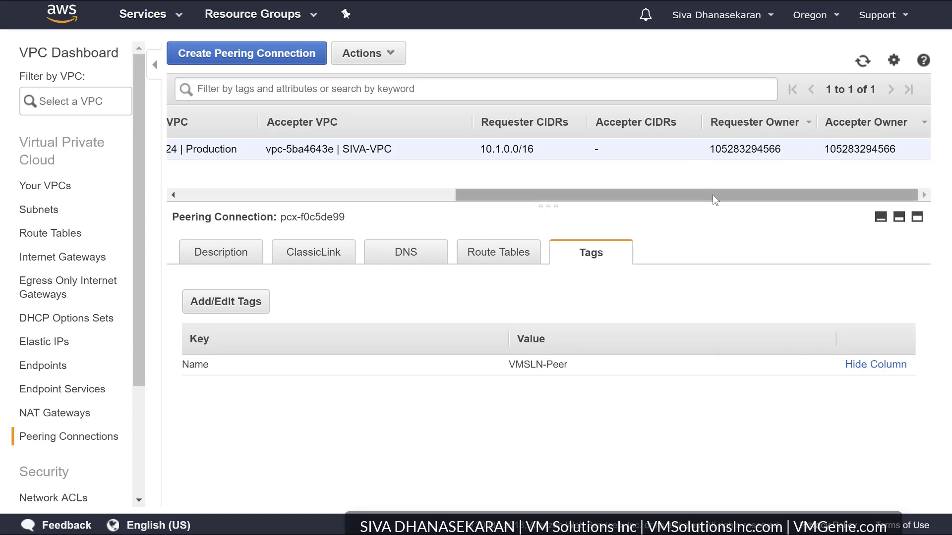
{"action": "left_click_drag", "start_coordinate": [712, 194], "coordinate": [214, 163]}
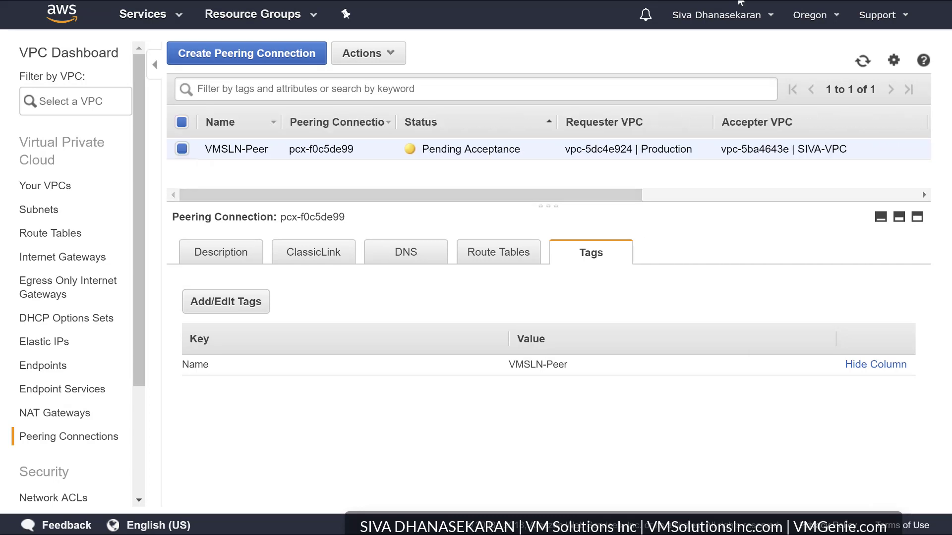
Accept the pending VMSLN-Peer peering connection request
{"action": "left_click", "coordinate": [388, 56]}
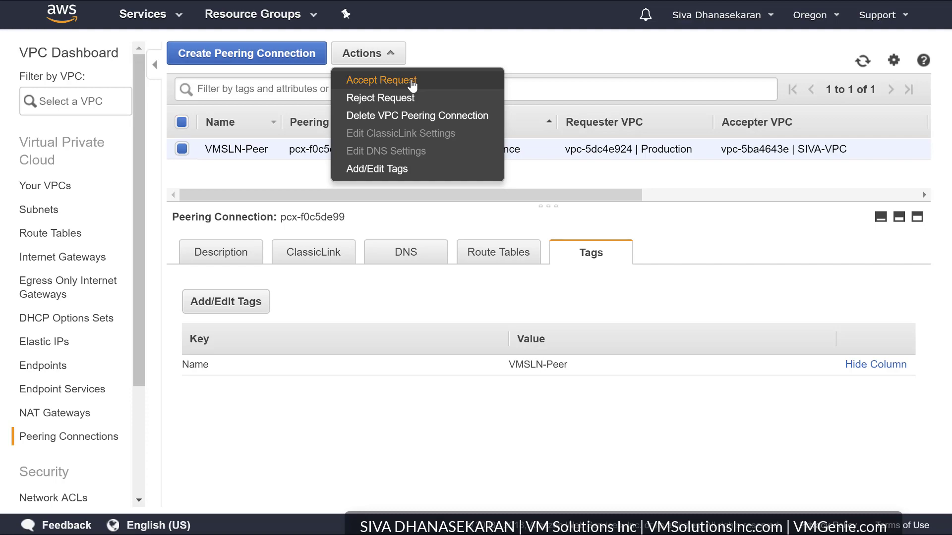
{"action": "left_click", "coordinate": [411, 86]}
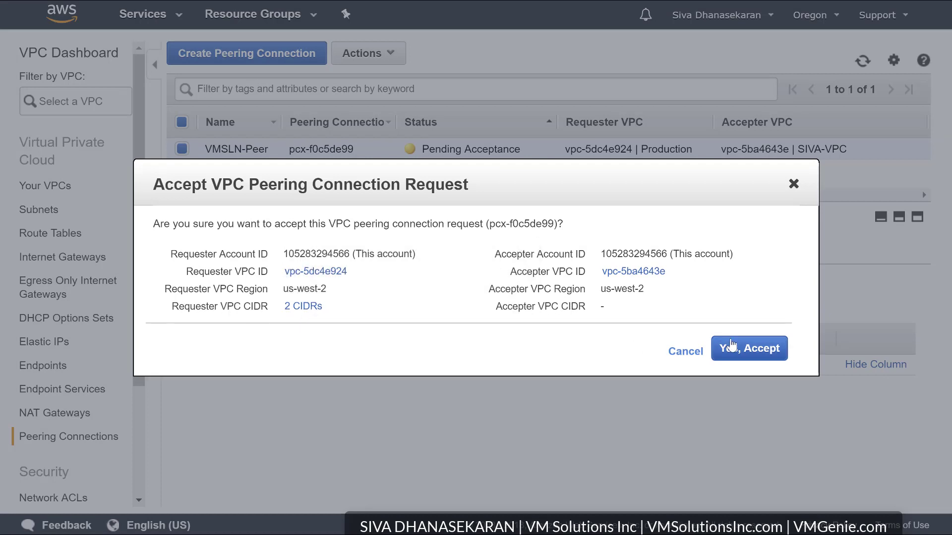
{"action": "left_click", "coordinate": [757, 355]}
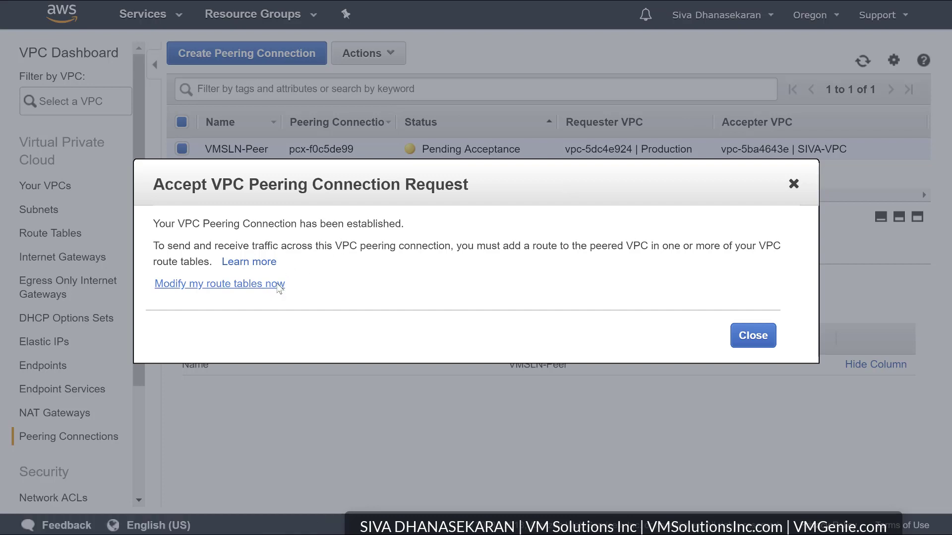
Open the VPC route tables and examine the routes of rtb-1cc2ee64 and the routes and subnet associations of rtb-6d6fa208
{"action": "left_click", "coordinate": [279, 287]}
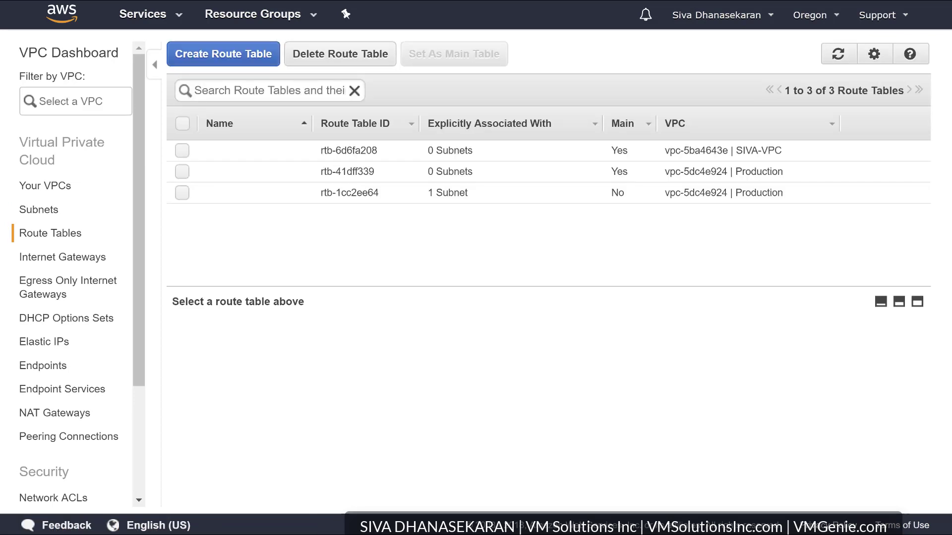
{"action": "left_click", "coordinate": [615, 192]}
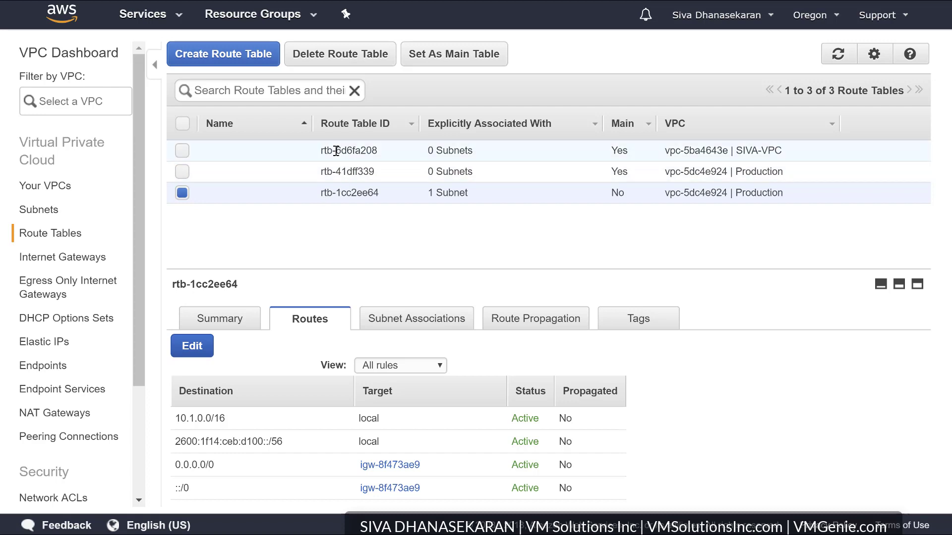
{"action": "left_click", "coordinate": [299, 155]}
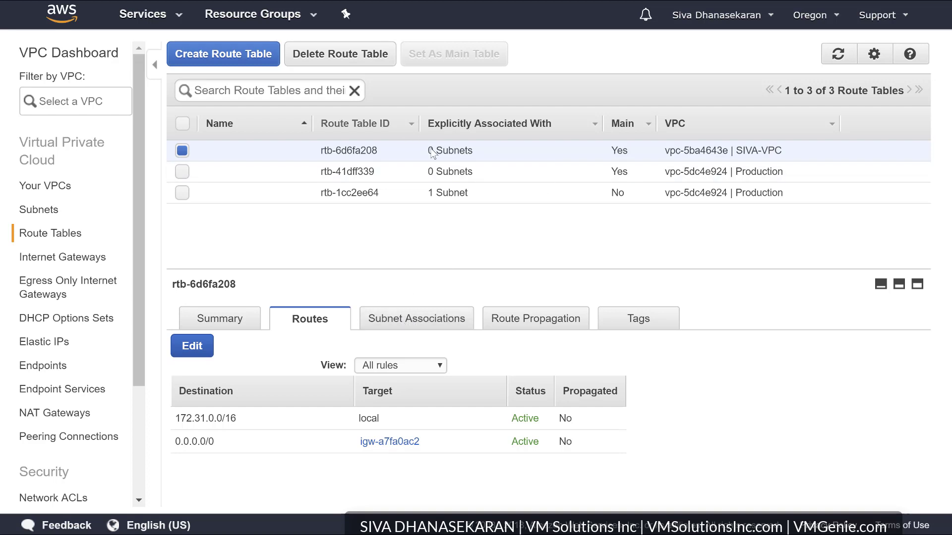
{"action": "left_click", "coordinate": [422, 323]}
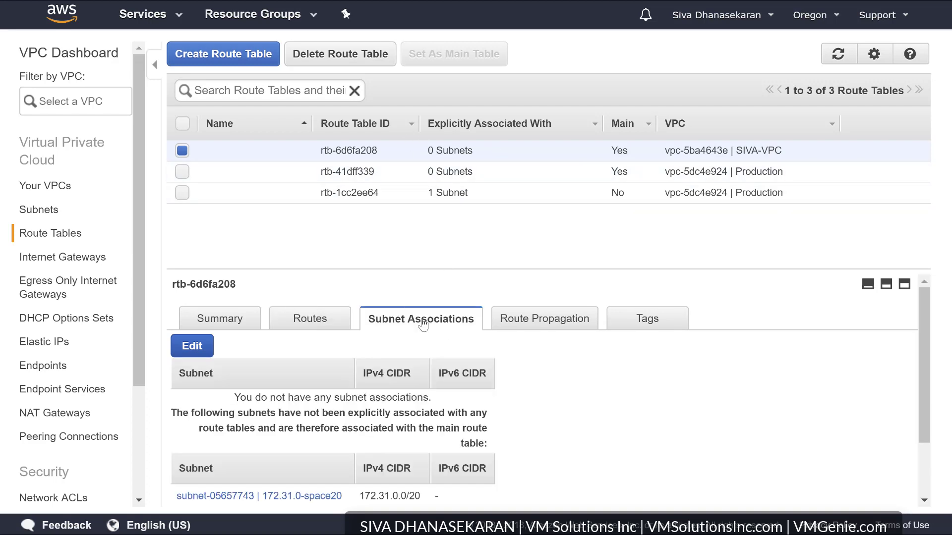
{"action": "left_click", "coordinate": [325, 323]}
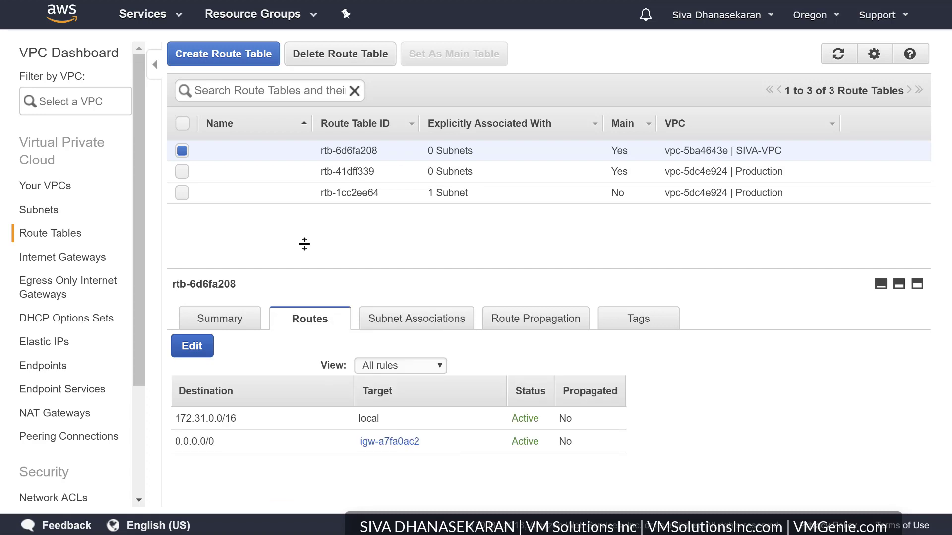
Examine the routes of Production route tables rtb-41dff339 and rtb-1cc2ee64, including the NAT gateway and internet gateway they target
{"action": "left_click", "coordinate": [291, 174]}
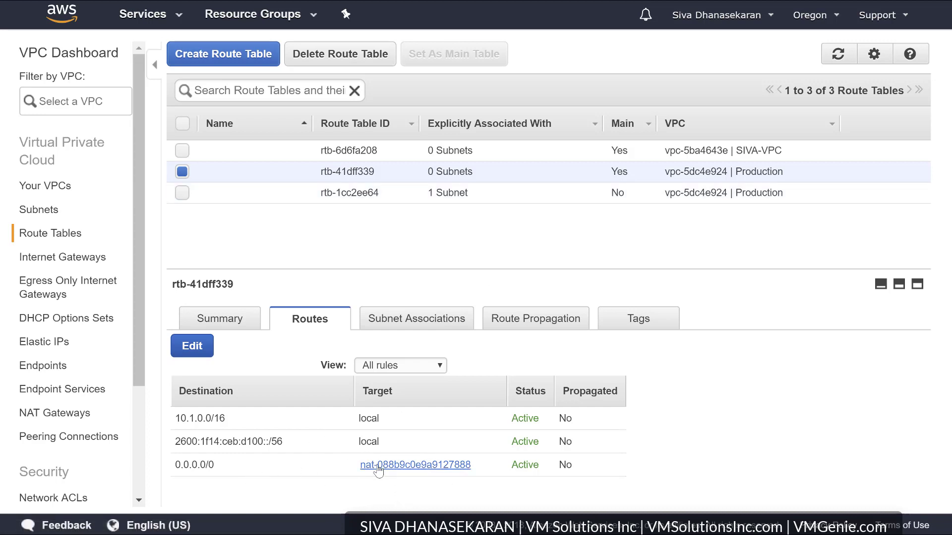
{"action": "left_click", "coordinate": [418, 465]}
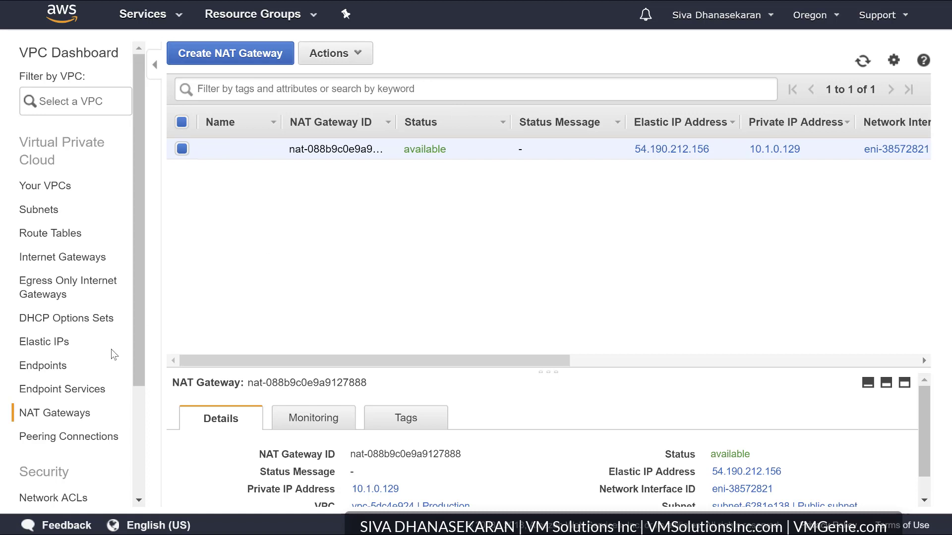
{"action": "left_click", "coordinate": [66, 236]}
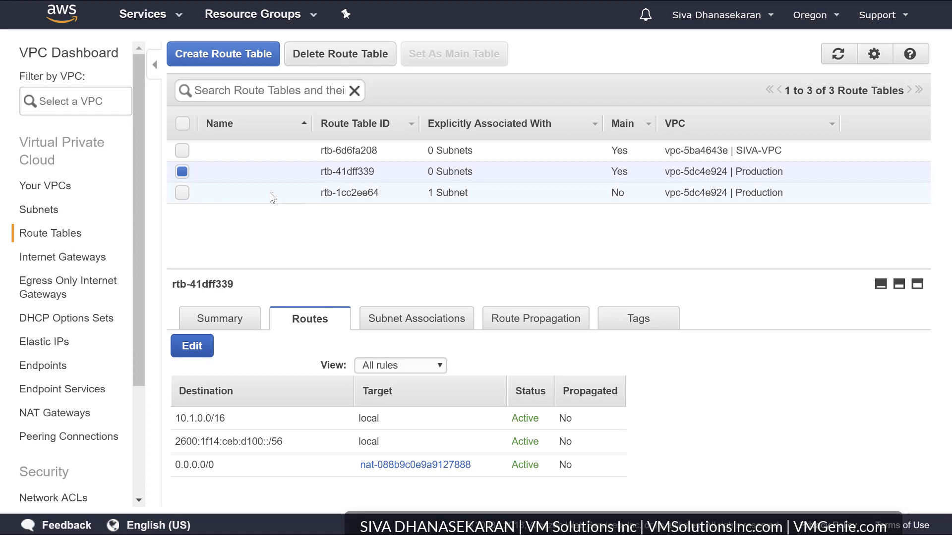
{"action": "left_click", "coordinate": [270, 193]}
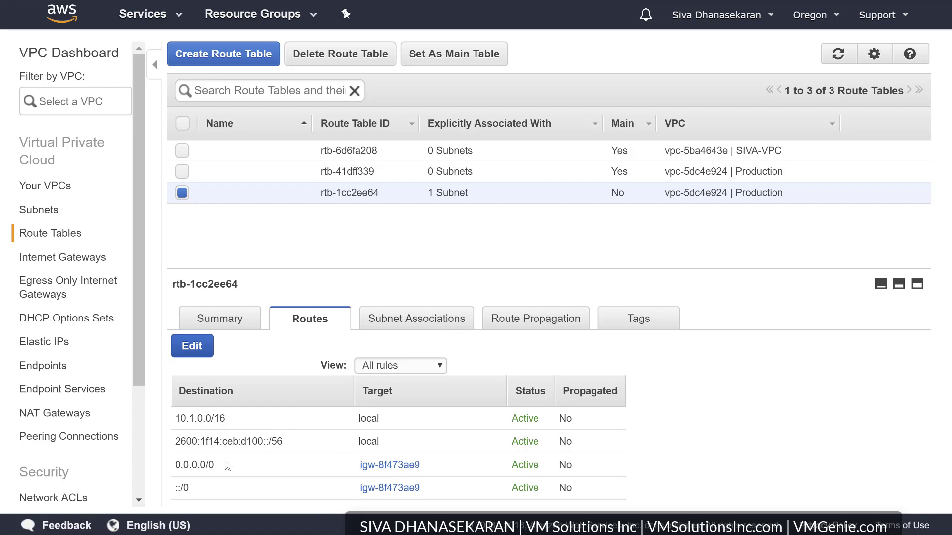
{"action": "left_click", "coordinate": [399, 466]}
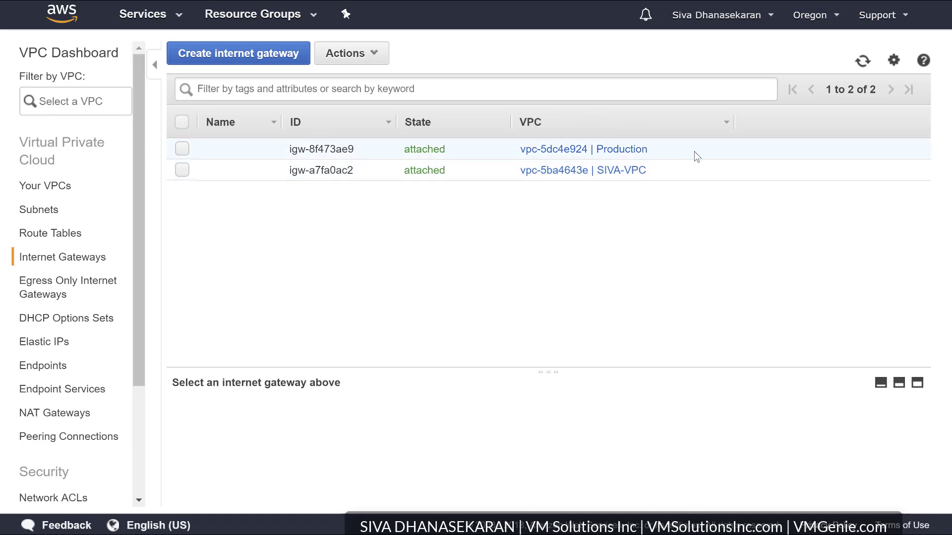
{"action": "left_click", "coordinate": [64, 238]}
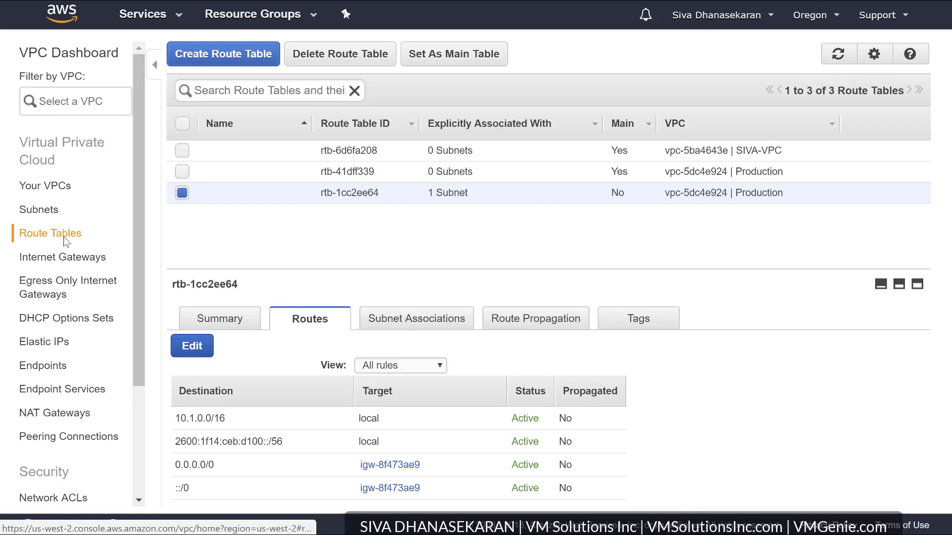
{"action": "left_click", "coordinate": [231, 60]}
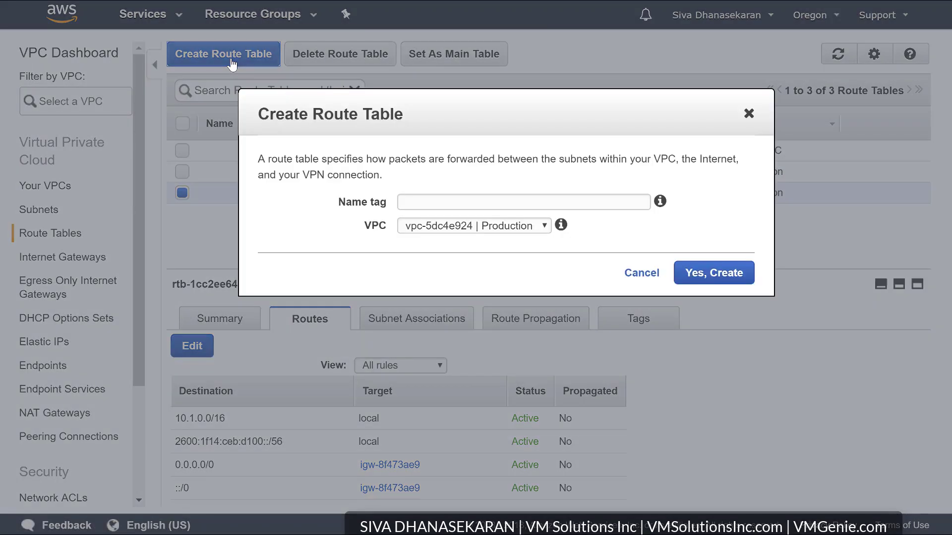
{"action": "left_click", "coordinate": [501, 203]}
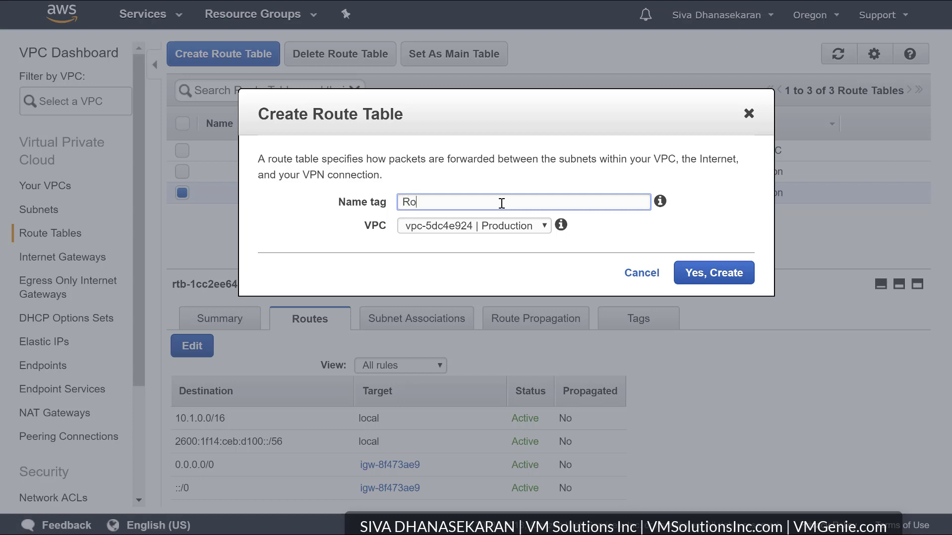
{"action": "type", "text": "te"}
{"action": "type", "text": "VMSL"}
{"action": "left_click", "coordinate": [714, 273]}
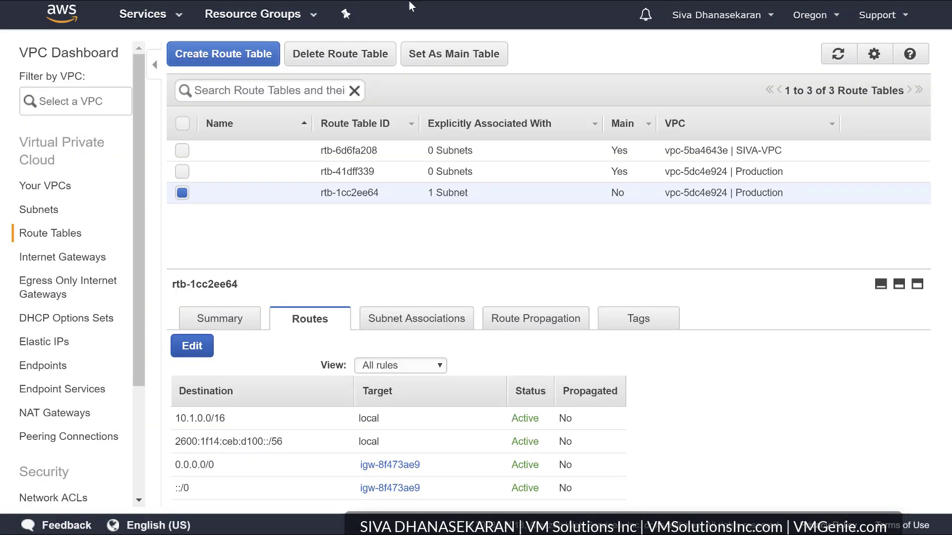
Create a route table named VMSL-Peer-Route in the Production VPC, vpc-5dc4e924
{"action": "left_click", "coordinate": [219, 58]}
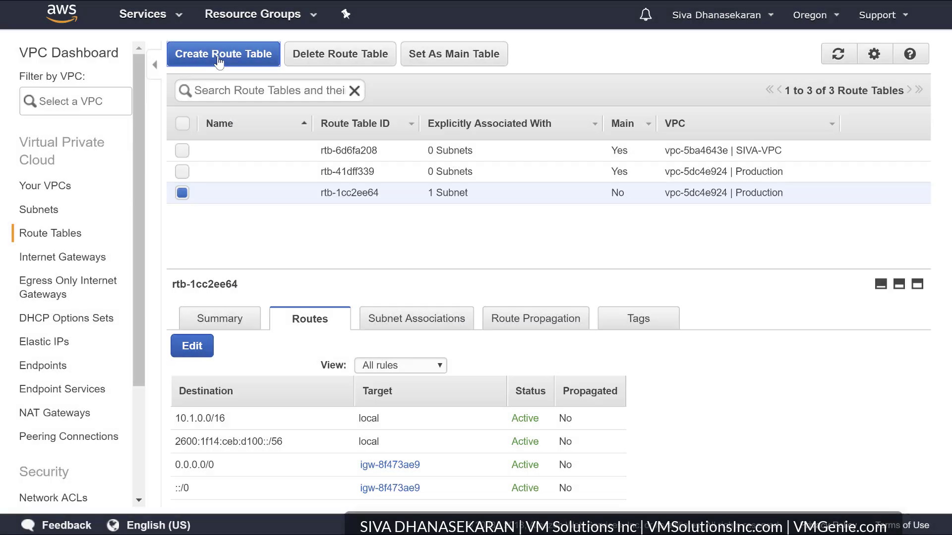
{"action": "left_click", "coordinate": [564, 205]}
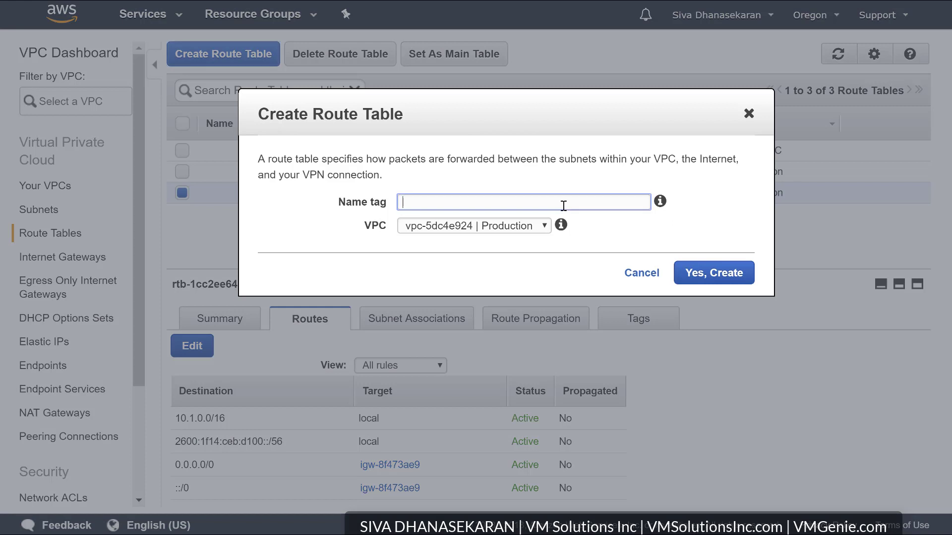
{"action": "type", "text": "VMSL-Peer-Route"}
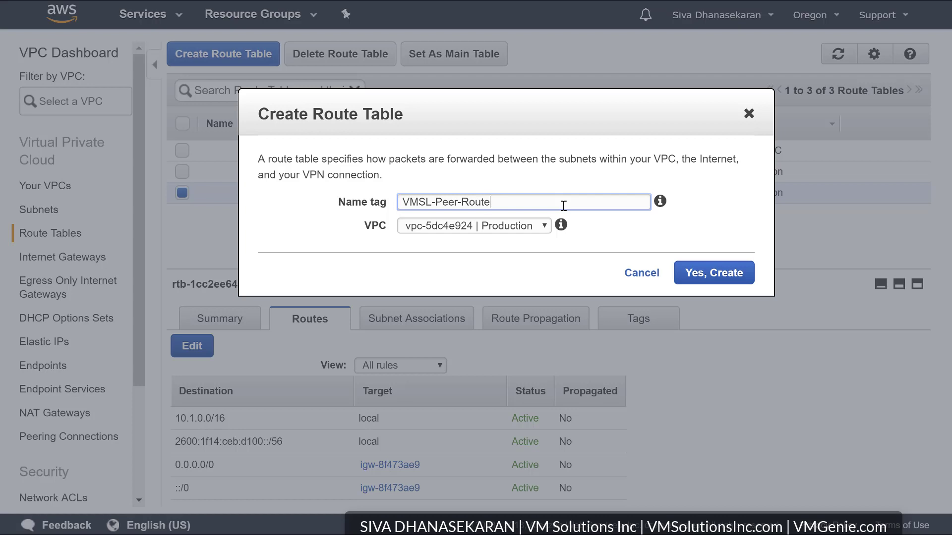
{"action": "left_click", "coordinate": [545, 227]}
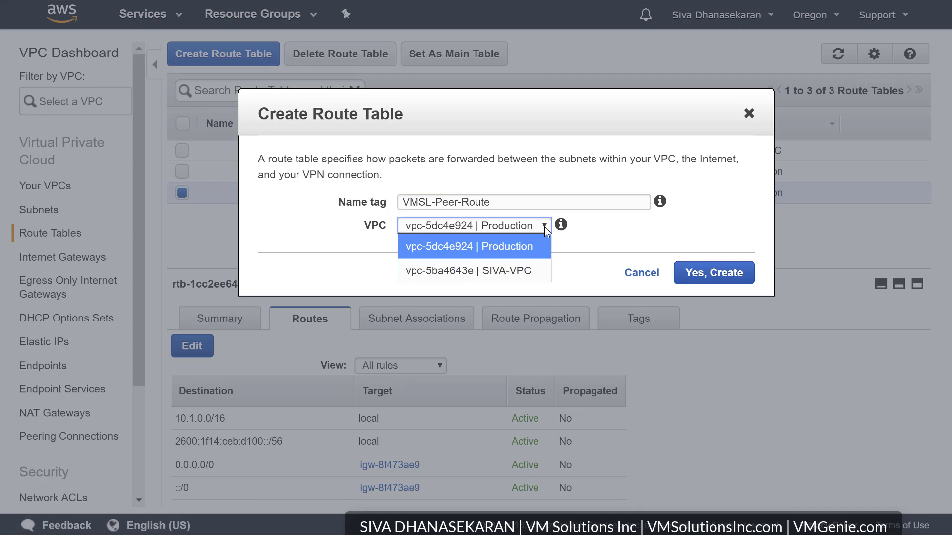
{"action": "left_click", "coordinate": [514, 245]}
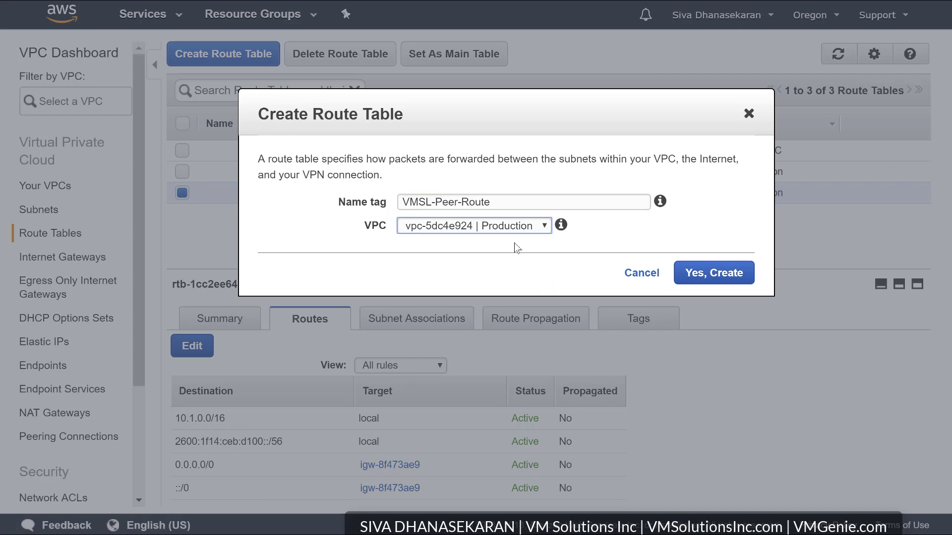
{"action": "left_click", "coordinate": [709, 280]}
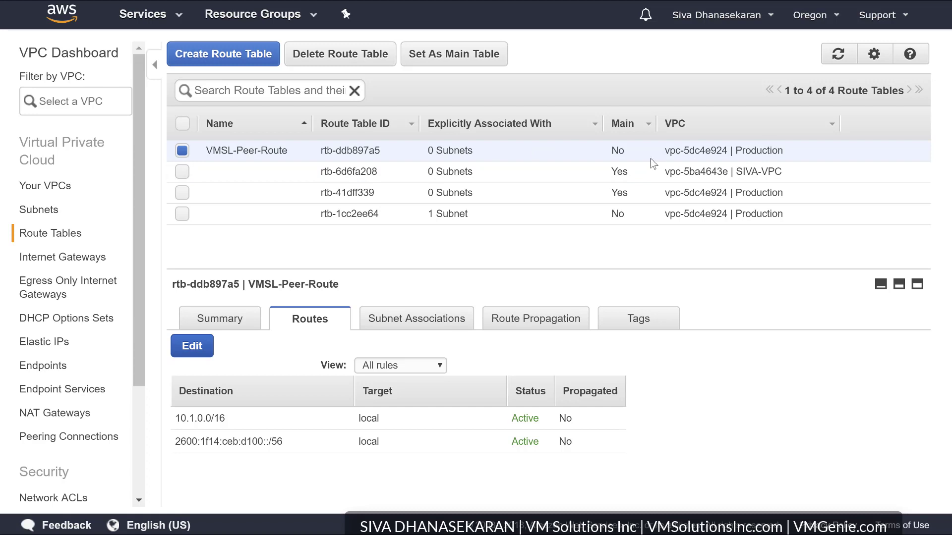
Add and save a route in VMSL-Peer-Route with destination 172.31.0.0/16 and the VMSLN-Peer connection pcx-f0c5de99 as target
{"action": "left_click", "coordinate": [193, 347]}
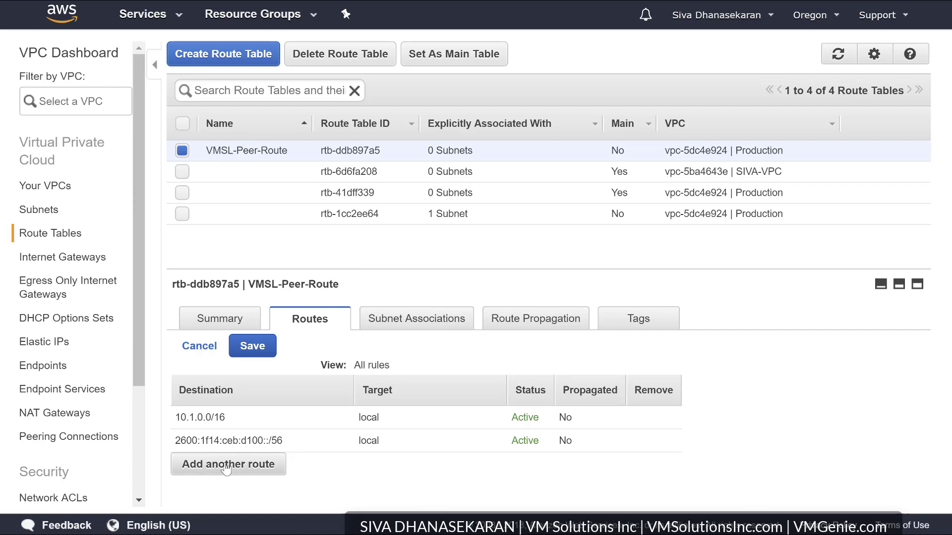
{"action": "left_click", "coordinate": [216, 469]}
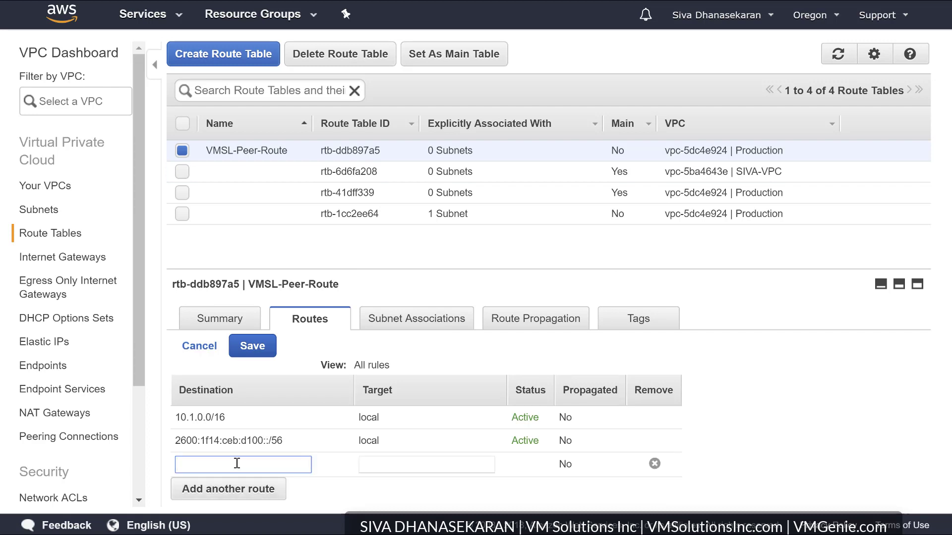
{"action": "type", "text": "172.31.0.0/16"}
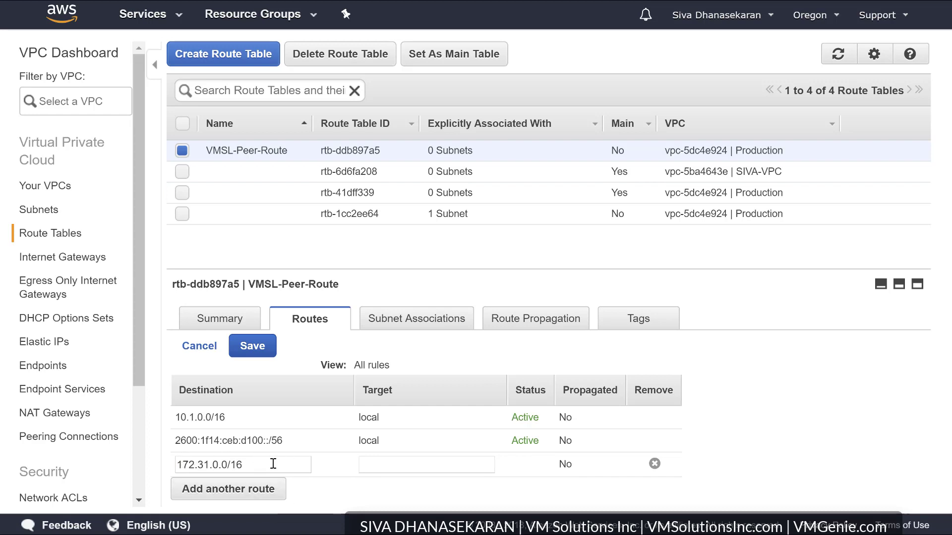
{"action": "left_click", "coordinate": [386, 466]}
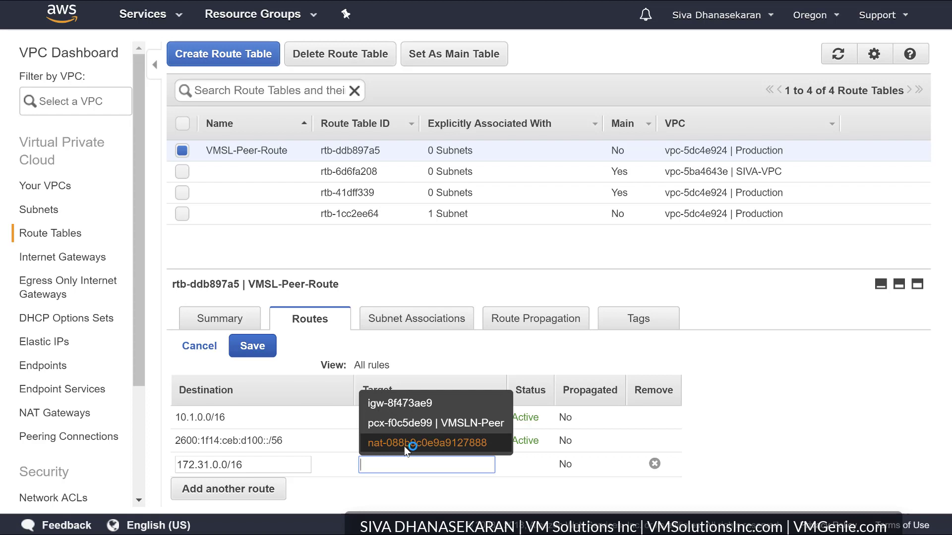
{"action": "left_click", "coordinate": [418, 423]}
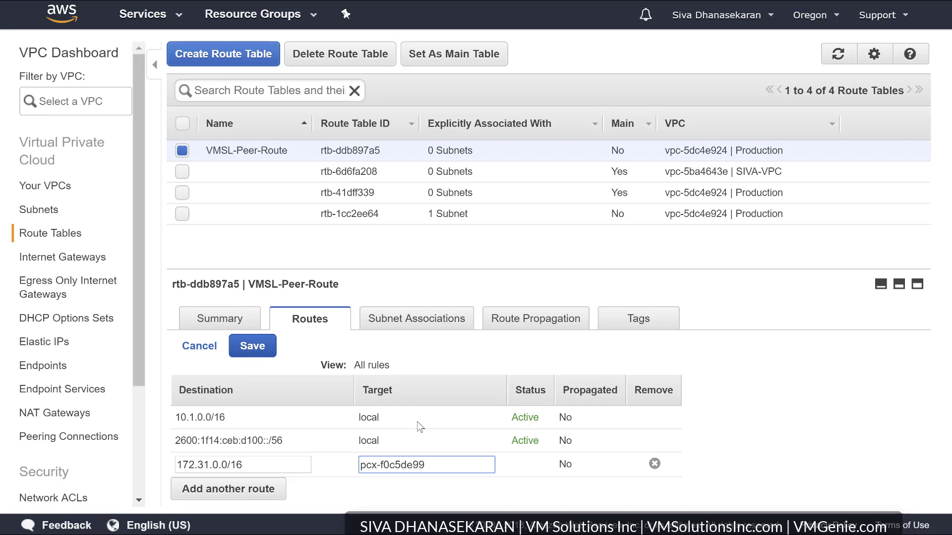
{"action": "left_click", "coordinate": [261, 357]}
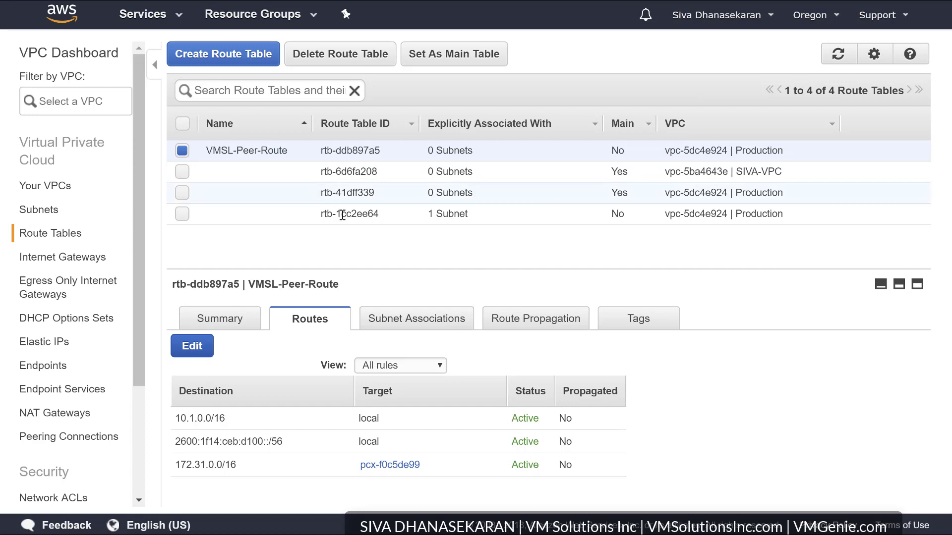
Switch to the EC2 service and open its list of instances
{"action": "left_click", "coordinate": [72, 99]}
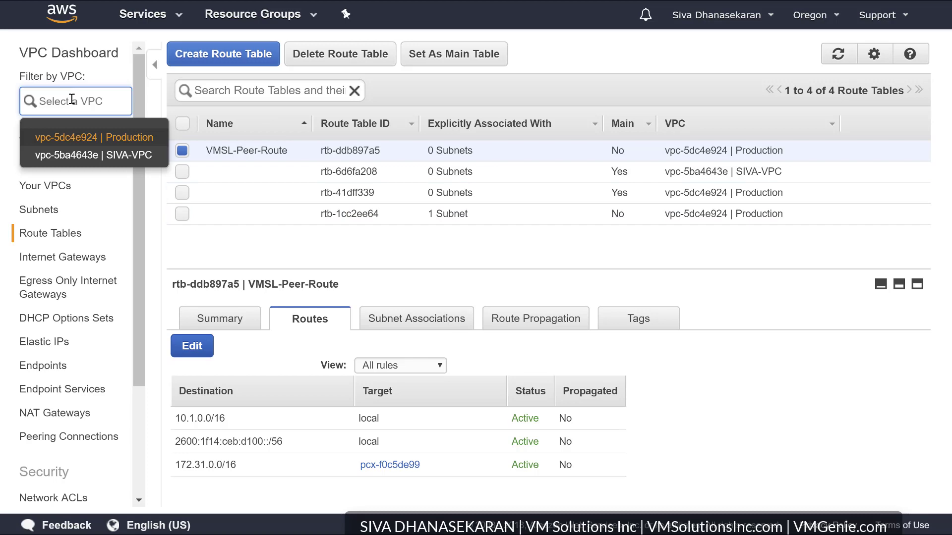
{"action": "left_click", "coordinate": [64, 15]}
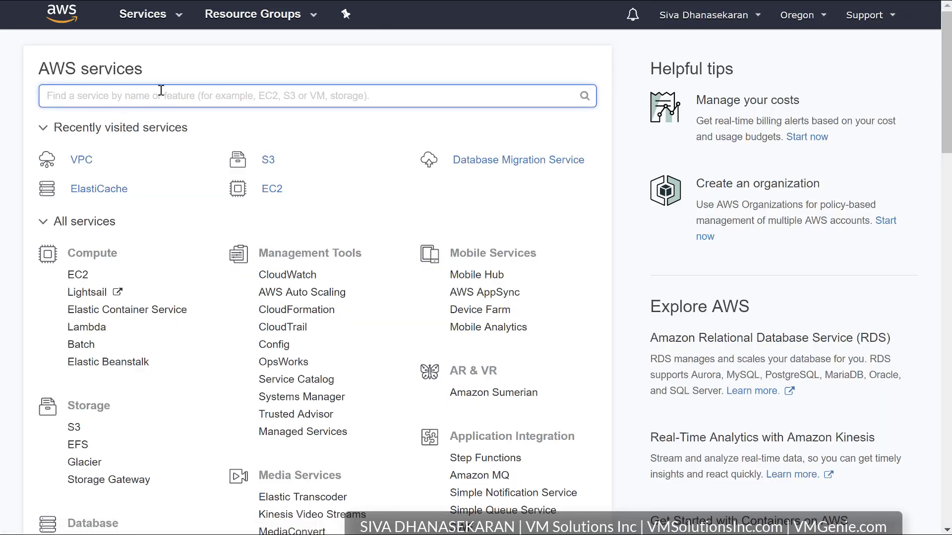
{"action": "type", "text": "ec"}
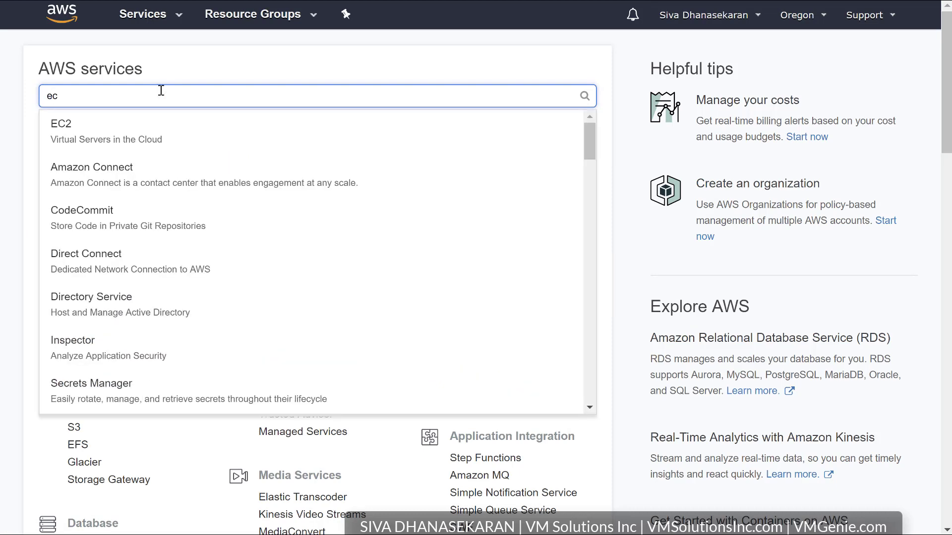
{"action": "key", "text": "Down"}
{"action": "key", "text": "Return"}
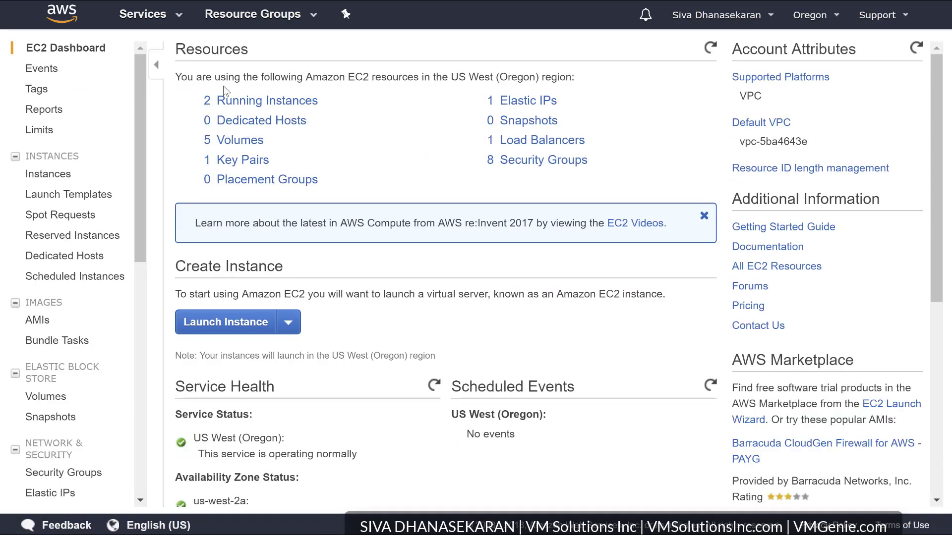
{"action": "left_click", "coordinate": [253, 102]}
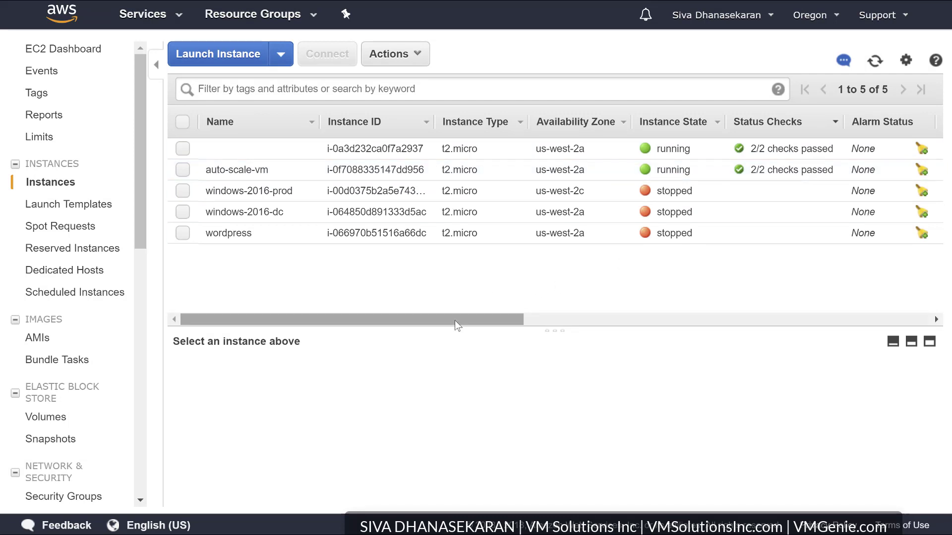
Name the unnamed running instance i-0a3d232ca0f7a2937 as auto-scale-vm2
{"action": "left_click_drag", "start_coordinate": [453, 320], "coordinate": [342, 286]}
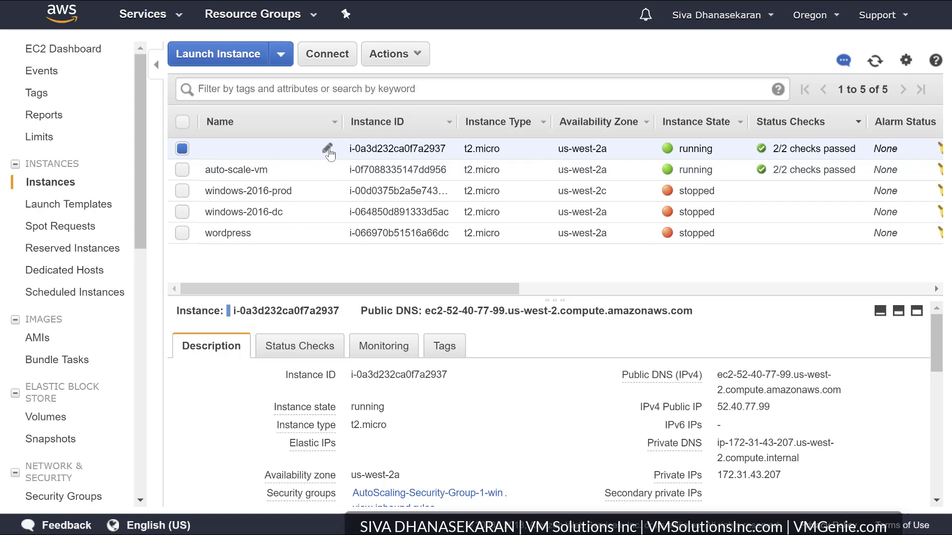
{"action": "left_click", "coordinate": [328, 149]}
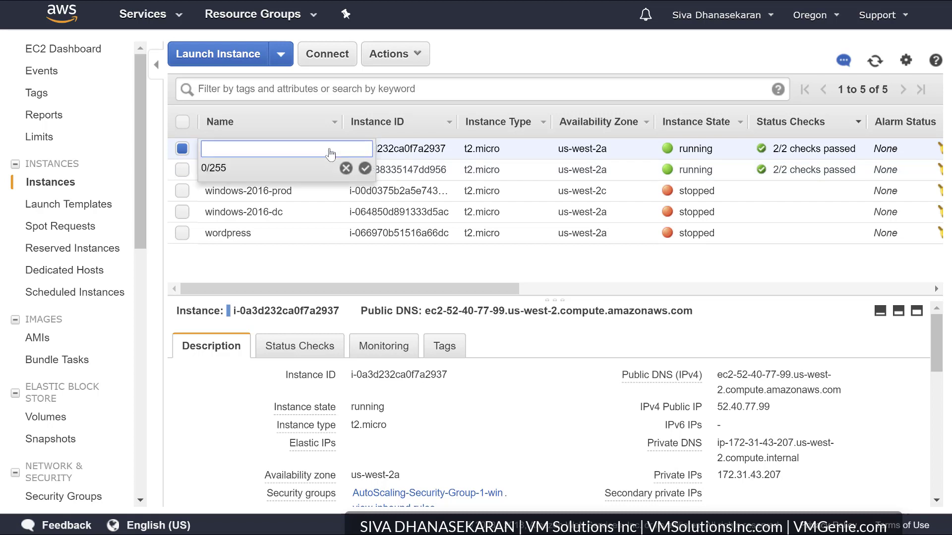
{"action": "type", "text": "auto-scale-vm2"}
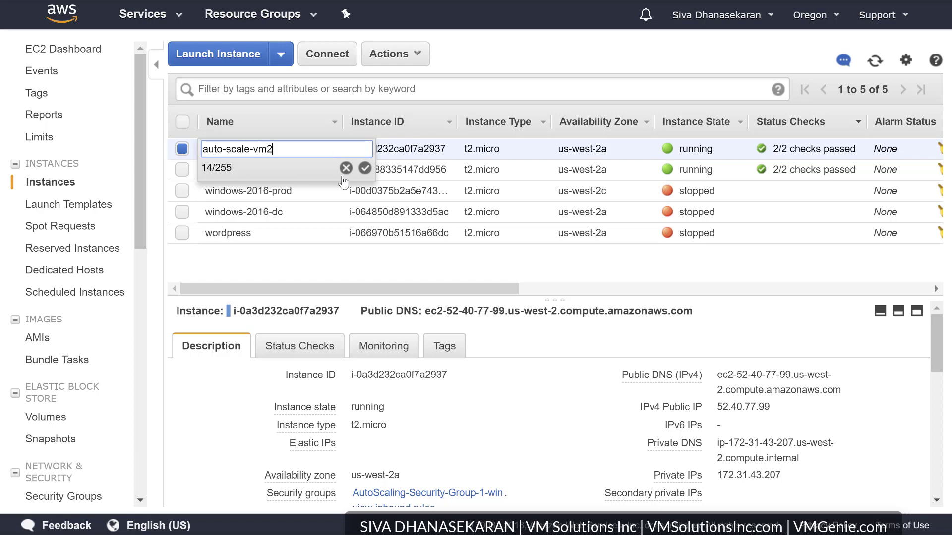
{"action": "left_click", "coordinate": [364, 168]}
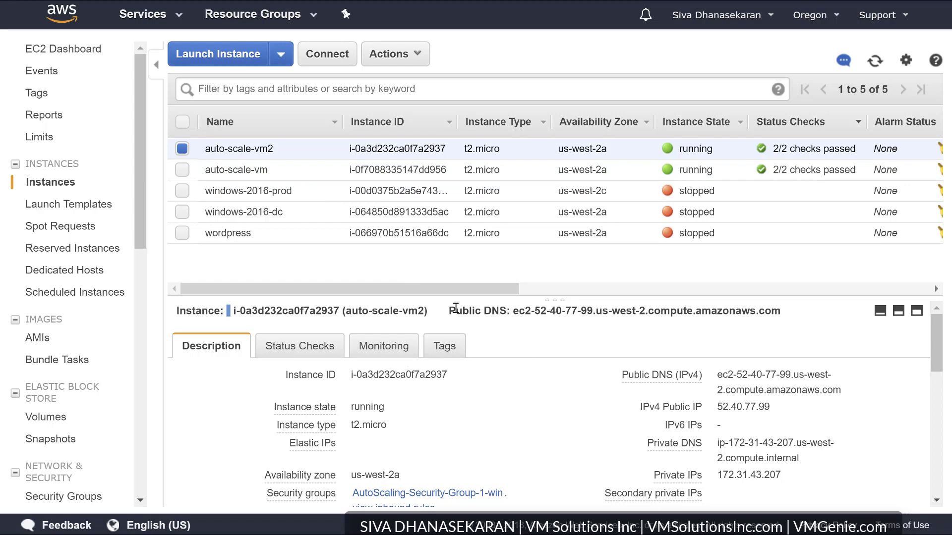
Examine the DNS and private IP details of auto-scale-vm2, auto-scale-vm, windows-2016-prod, windows-2016-dc and wordpress, then reselect windows-2016-prod
{"action": "left_click_drag", "start_coordinate": [455, 311], "coordinate": [635, 311]}
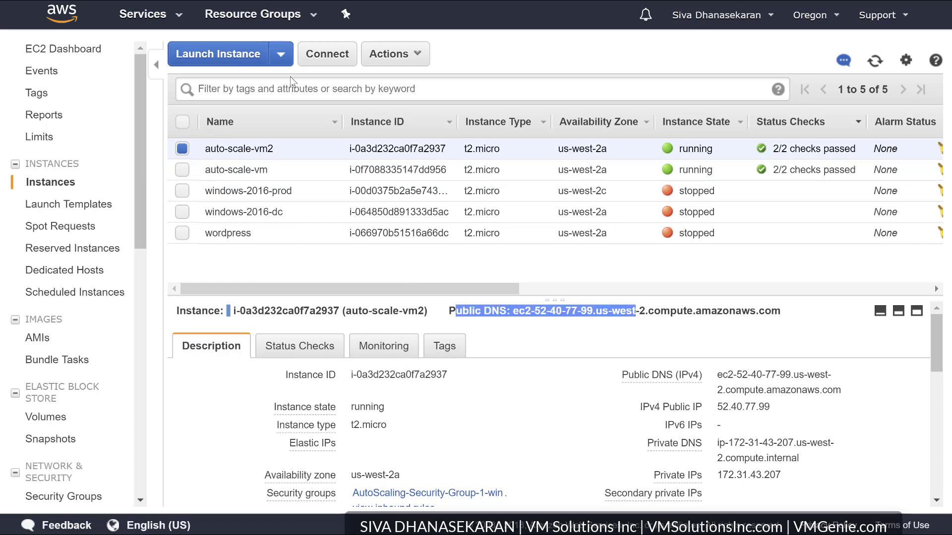
{"action": "left_click", "coordinate": [293, 169]}
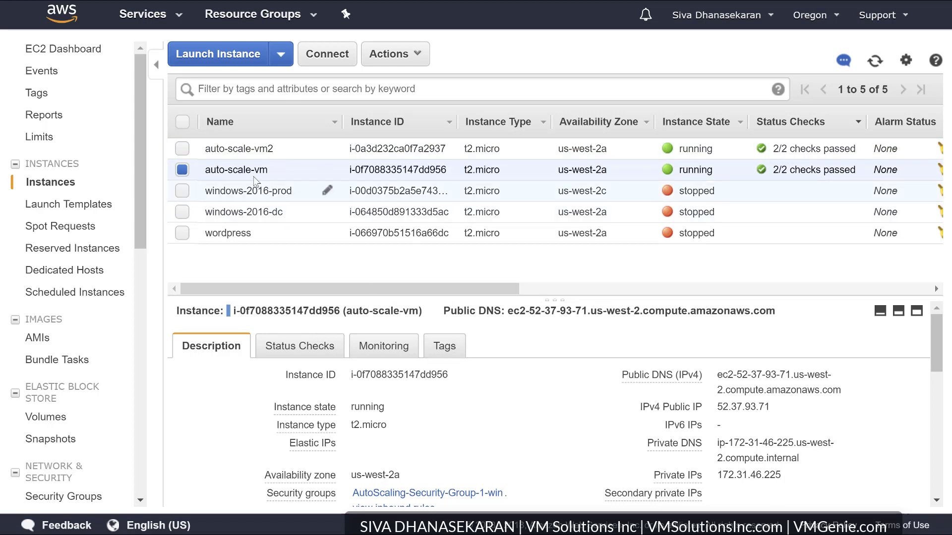
{"action": "left_click", "coordinate": [241, 190]}
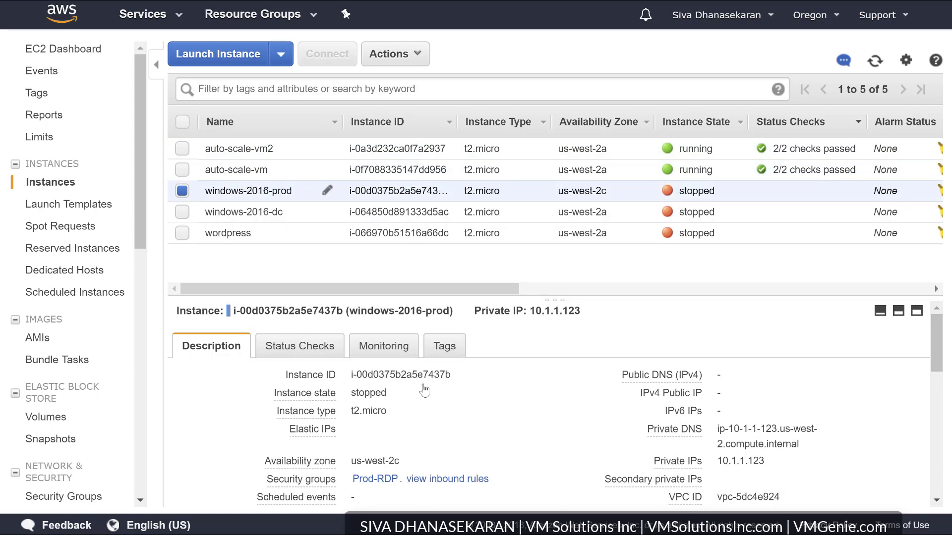
{"action": "left_click_drag", "start_coordinate": [581, 311], "coordinate": [462, 313]}
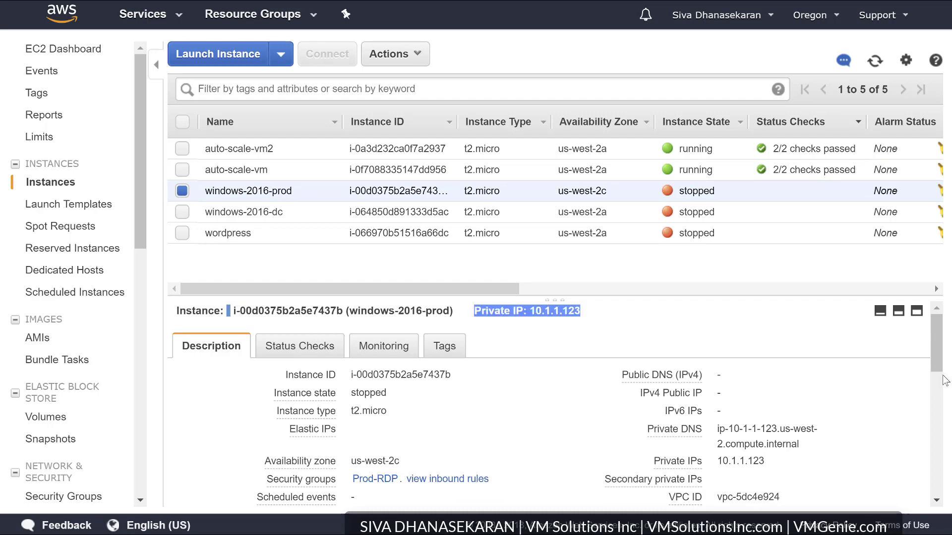
{"action": "scroll", "coordinate": [937, 382], "scroll_direction": "down", "scroll_amount": 3}
{"action": "left_click_drag", "start_coordinate": [937, 389], "coordinate": [947, 480]}
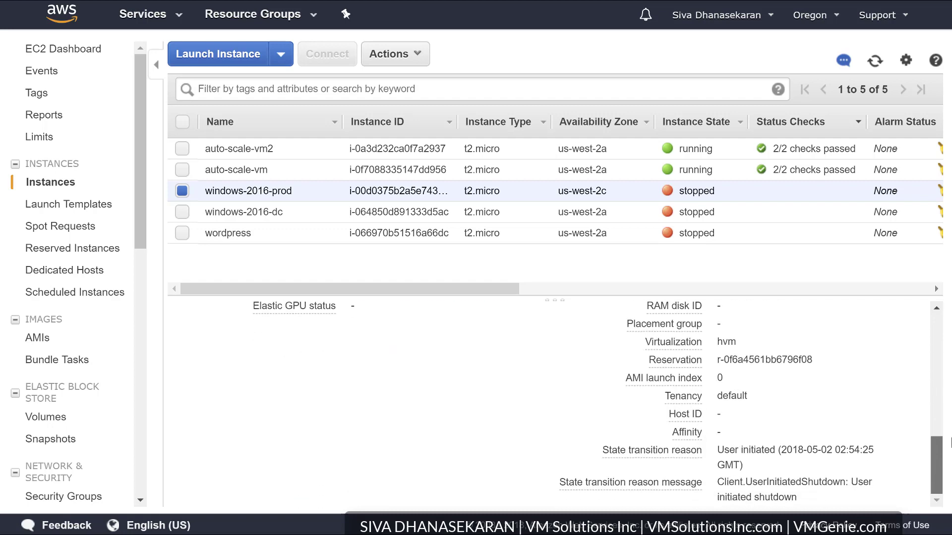
{"action": "left_click_drag", "start_coordinate": [950, 443], "coordinate": [938, 298]}
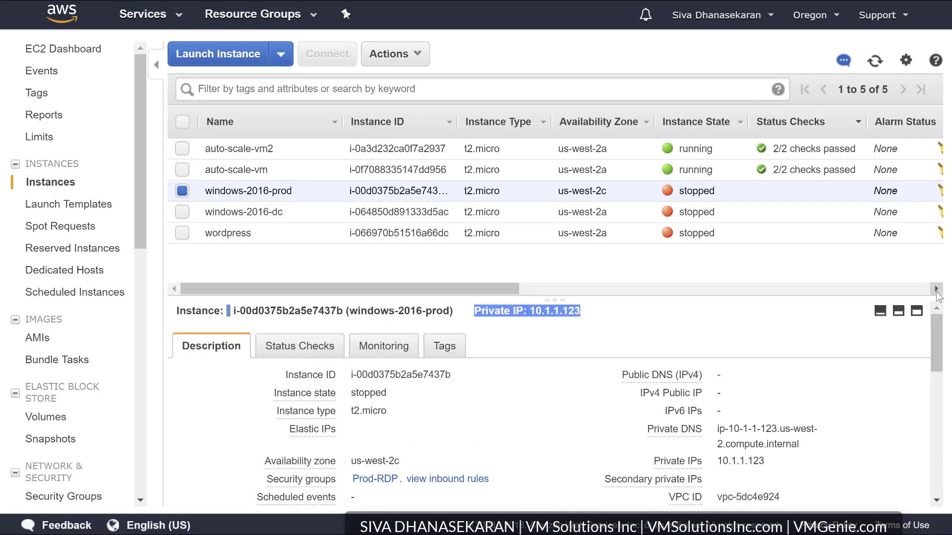
{"action": "left_click", "coordinate": [290, 218]}
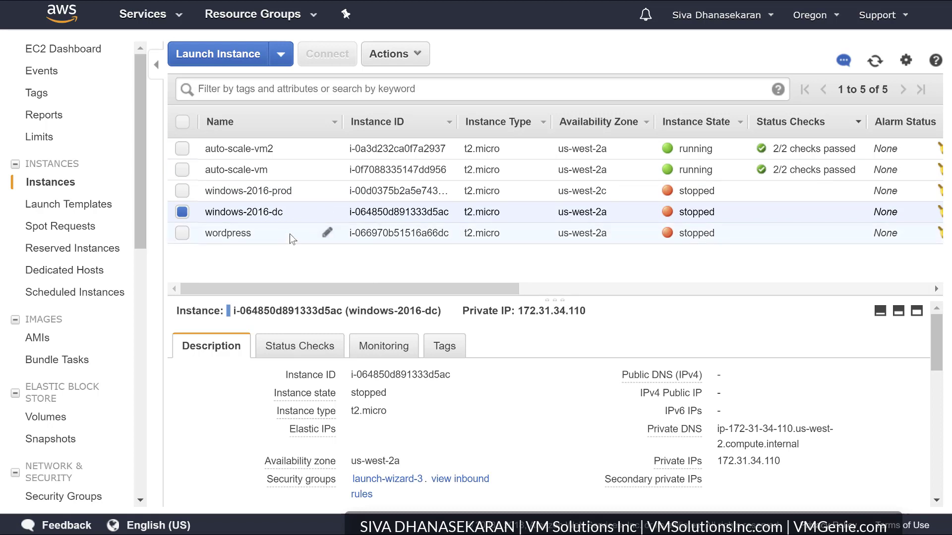
{"action": "left_click", "coordinate": [281, 233]}
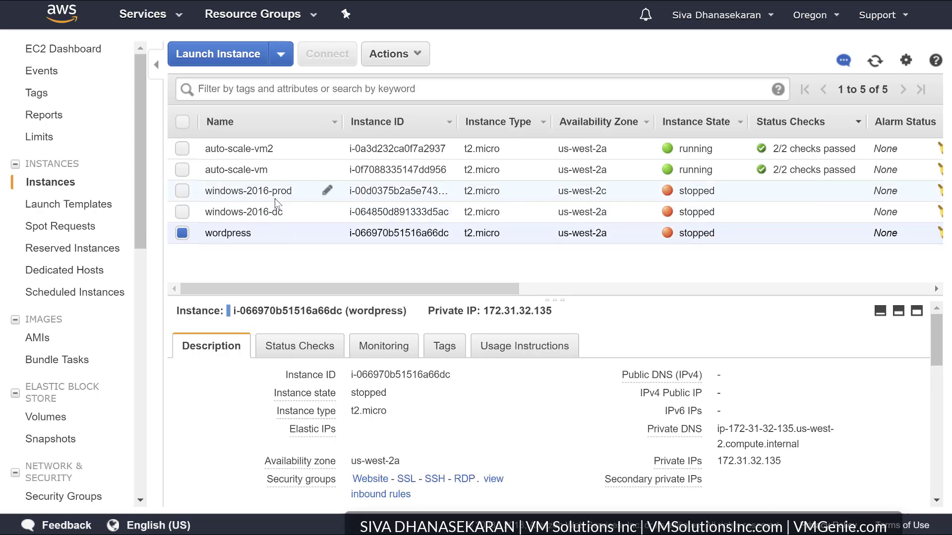
{"action": "left_click", "coordinate": [274, 198]}
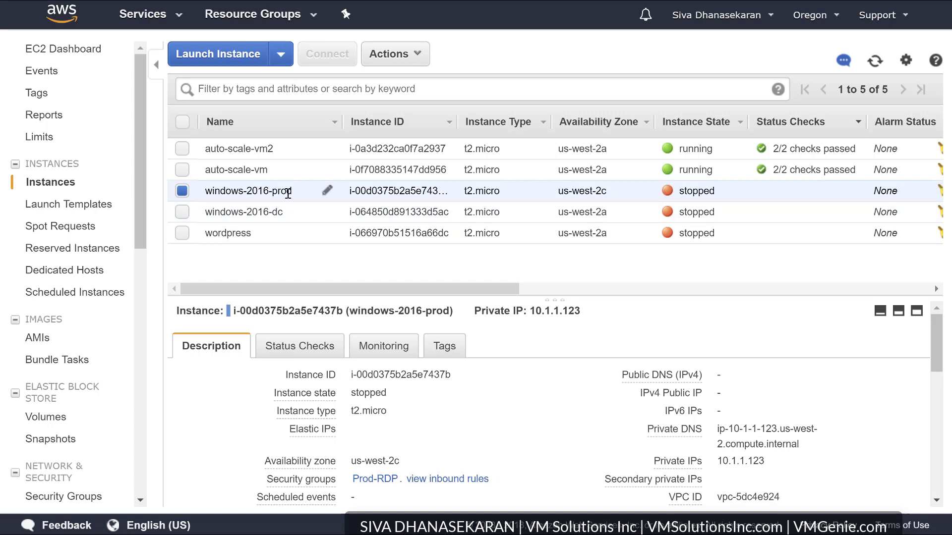